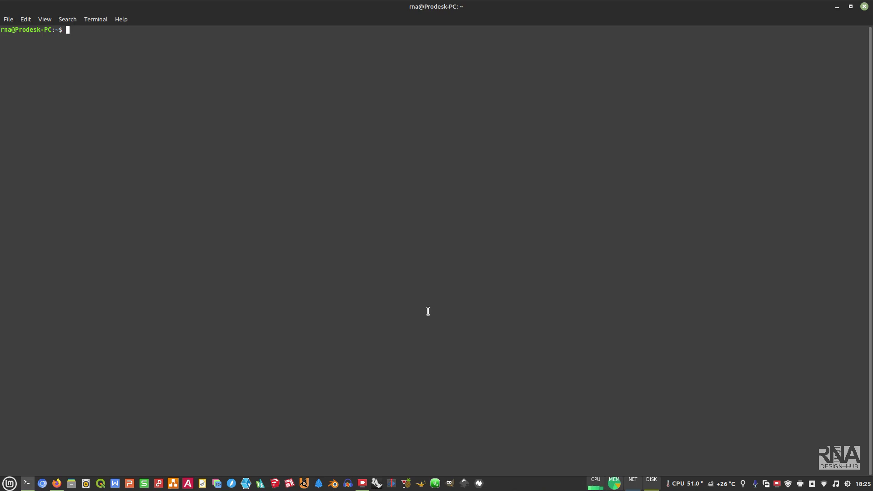
# Step: Display the system information with neofetch, and check the installed versions of wine and winetricks
pyautogui.write('neofetch')
pyautogui.press('Return')
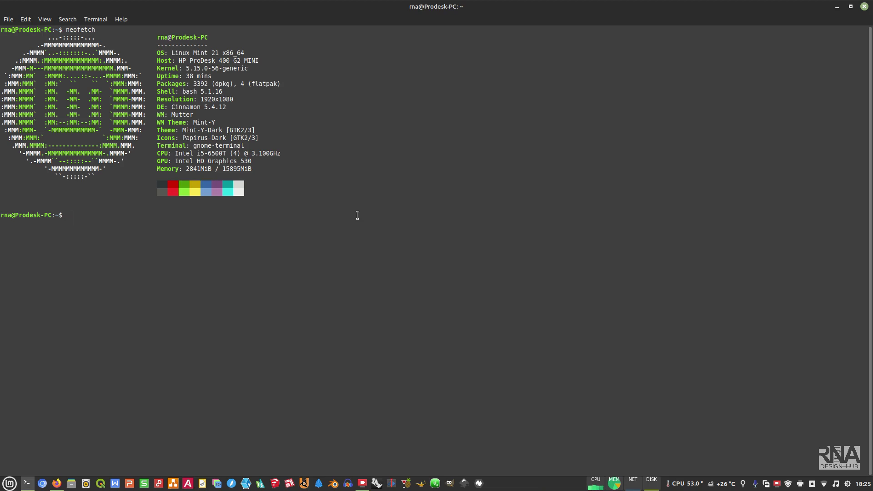
pyautogui.write('wine --version')
pyautogui.press('Return')
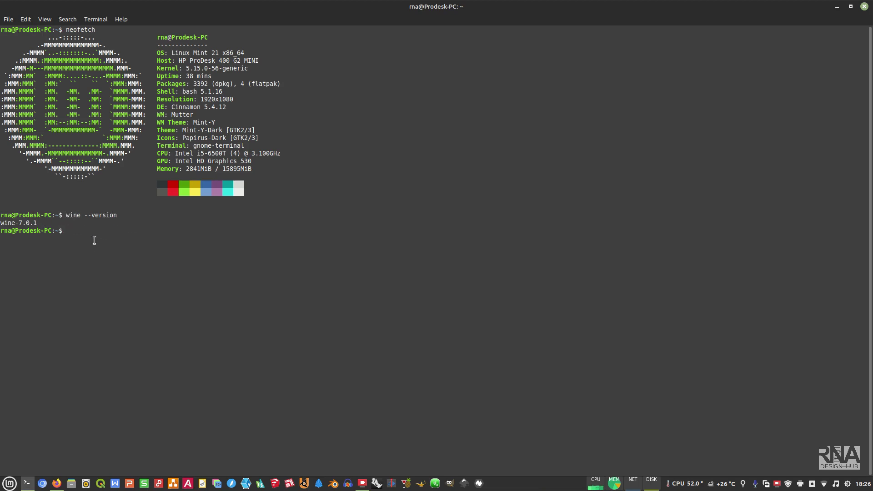
pyautogui.write('winetricks --version')
pyautogui.press('Return')
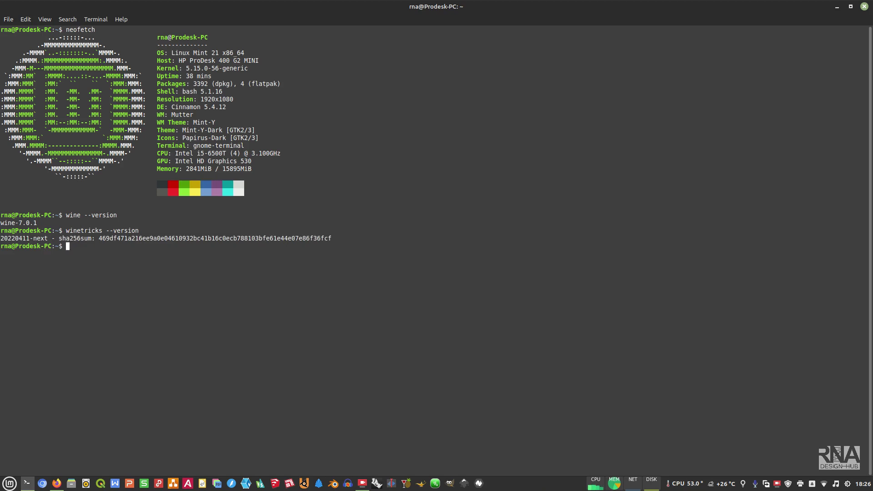
# Step: Update winetricks with sudo and the --self-update option, authorising it with the account password
pyautogui.write('sudo winetricks --self-update')
pyautogui.press('Return')
pyautogui.write('***')
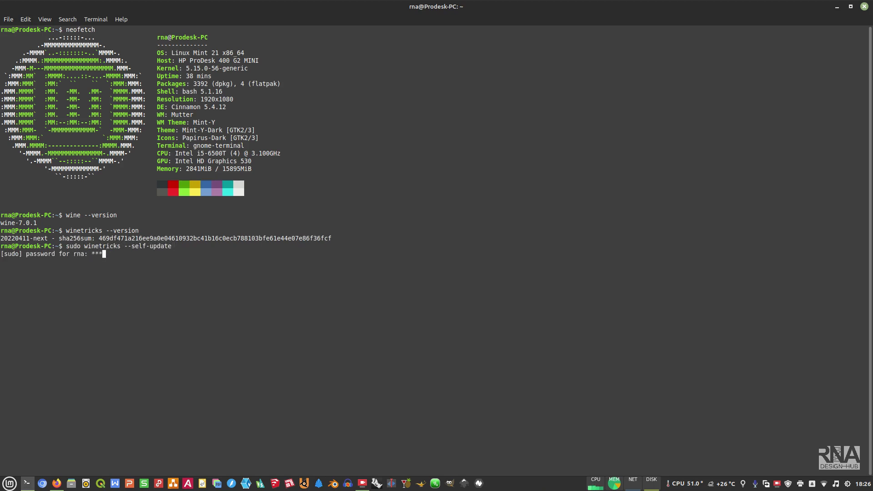
pyautogui.press('Return')
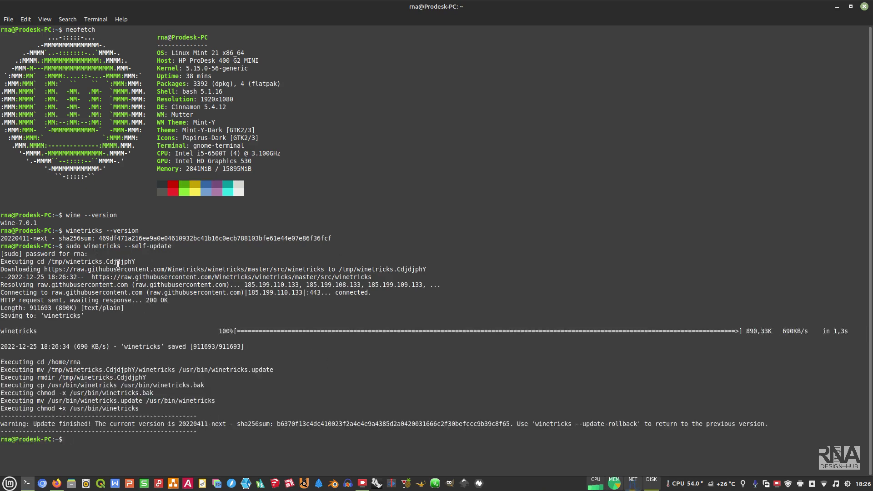
# Step: Switch to Firefox, open the channel's video "How To Run Most Windows Apps & Games in Linux (Essential Winetricks Components)" and pause it
pyautogui.click(837, 7)
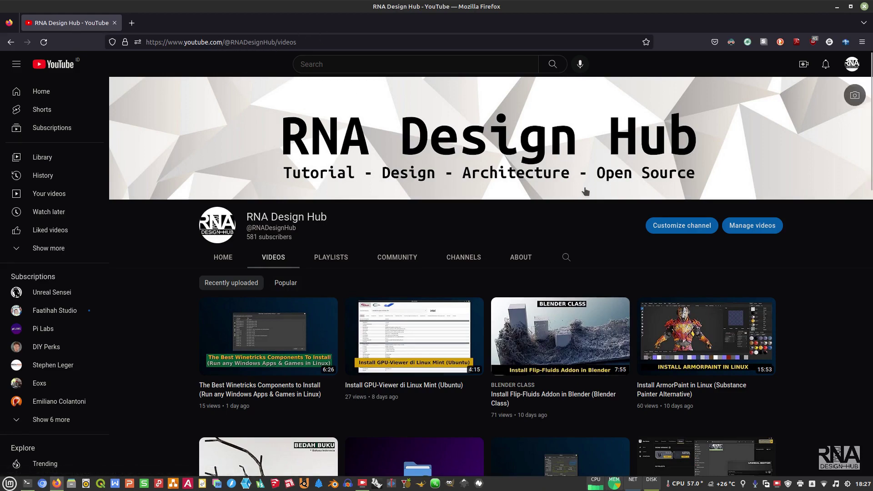
pyautogui.scroll(-5, 586, 191)
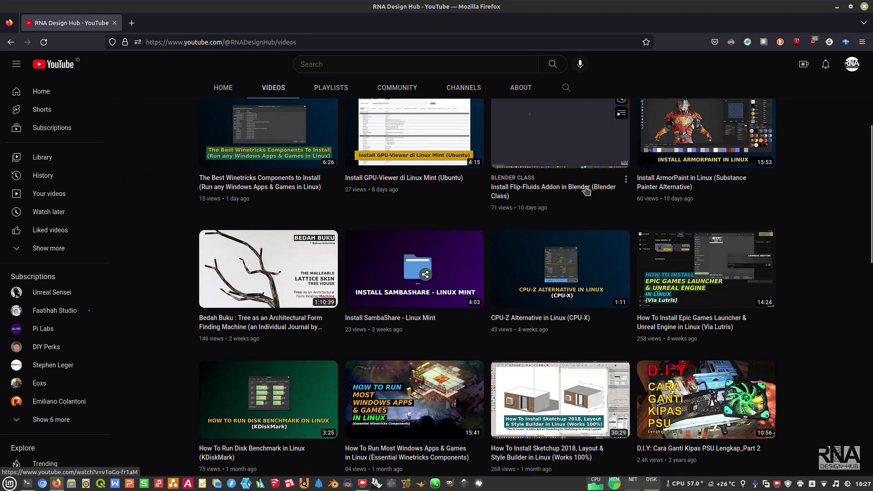
pyautogui.scroll(-1, 586, 191)
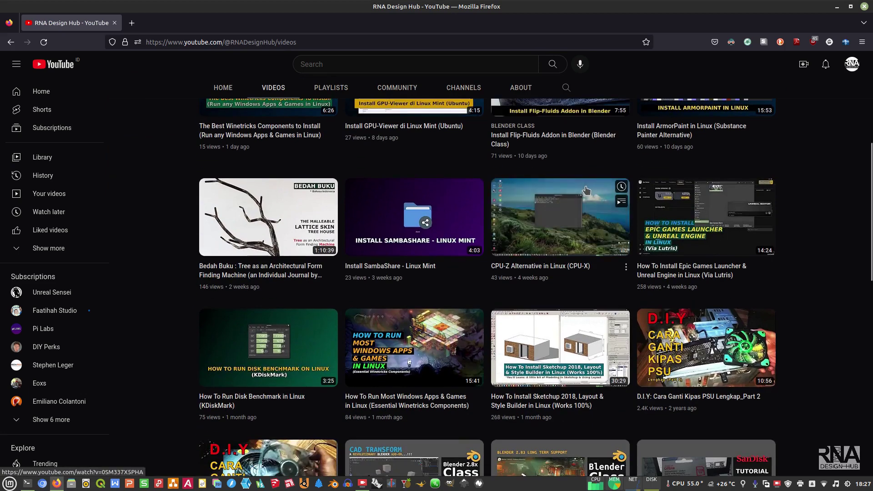
pyautogui.click(413, 370)
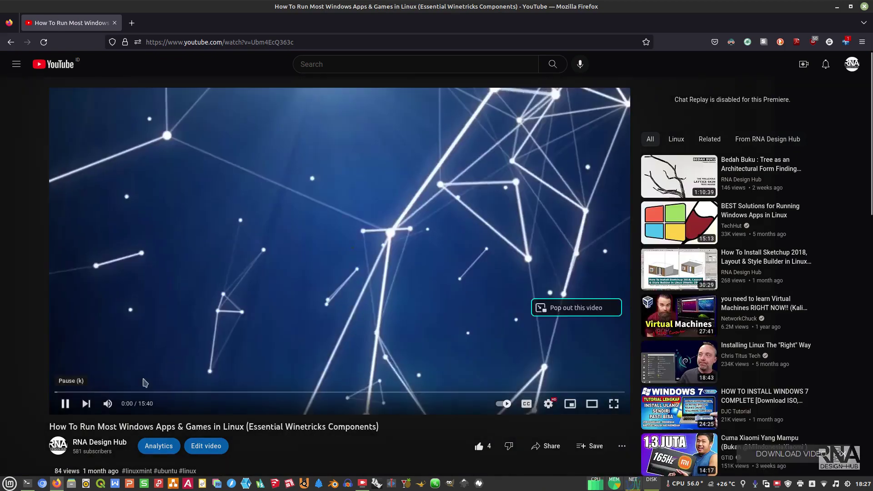
pyautogui.click(66, 403)
# Step: Expand the video's description and review the list of essential Winetricks components and the installation steps
pyautogui.scroll(-3, 100, 350)
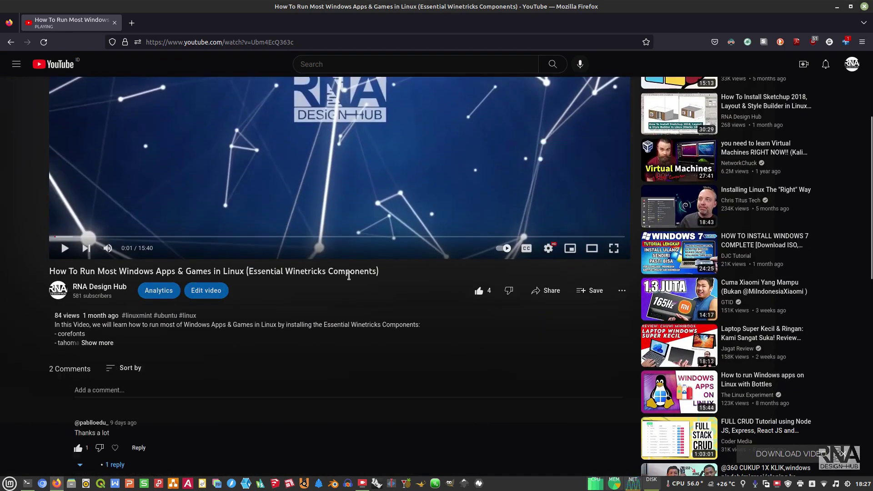
pyautogui.click(98, 343)
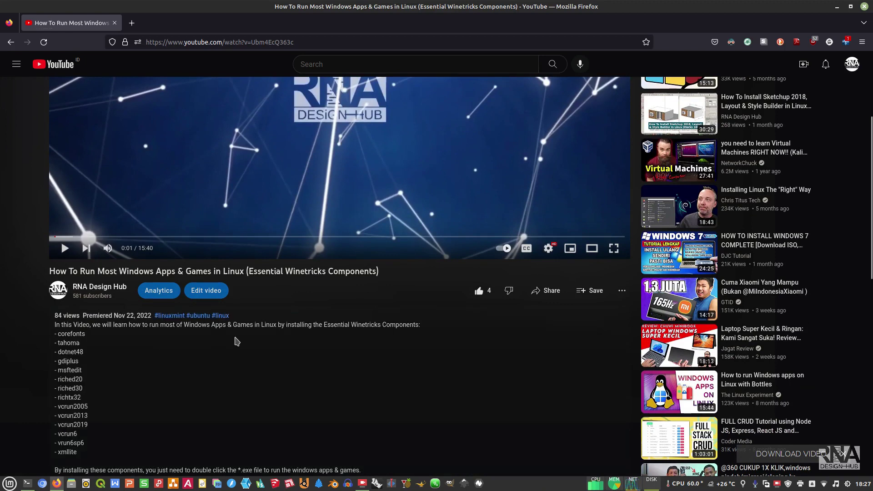
pyautogui.scroll(-1, 197, 349)
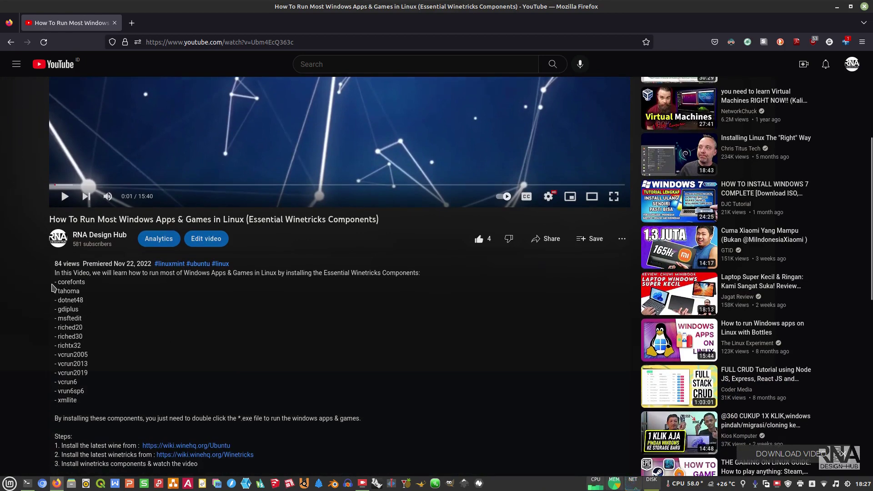
pyautogui.scroll(-2, 106, 308)
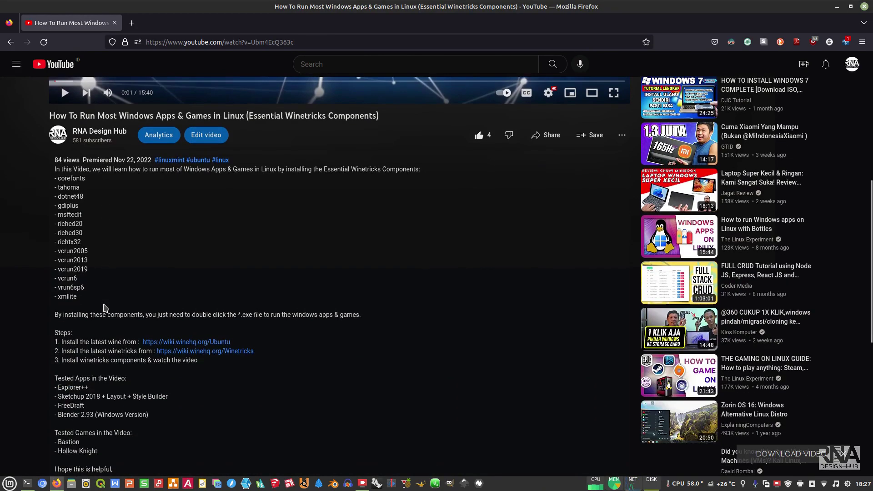
pyautogui.scroll(3, 105, 308)
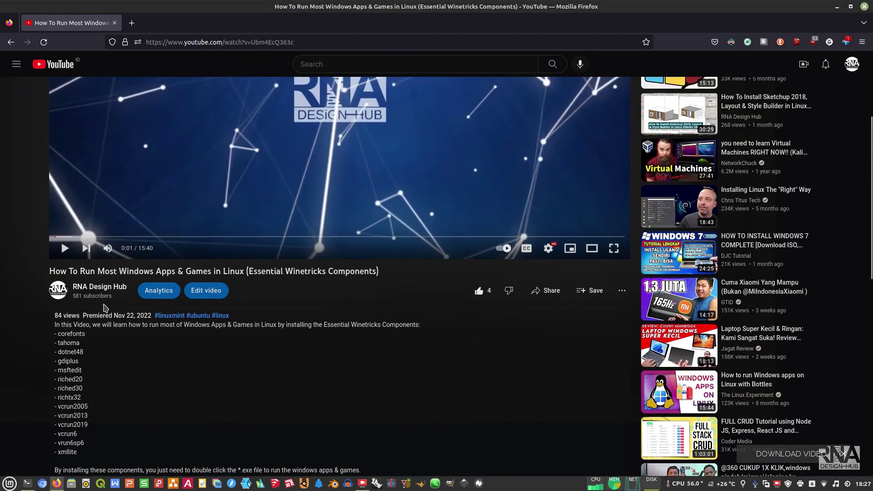
pyautogui.scroll(2, 106, 308)
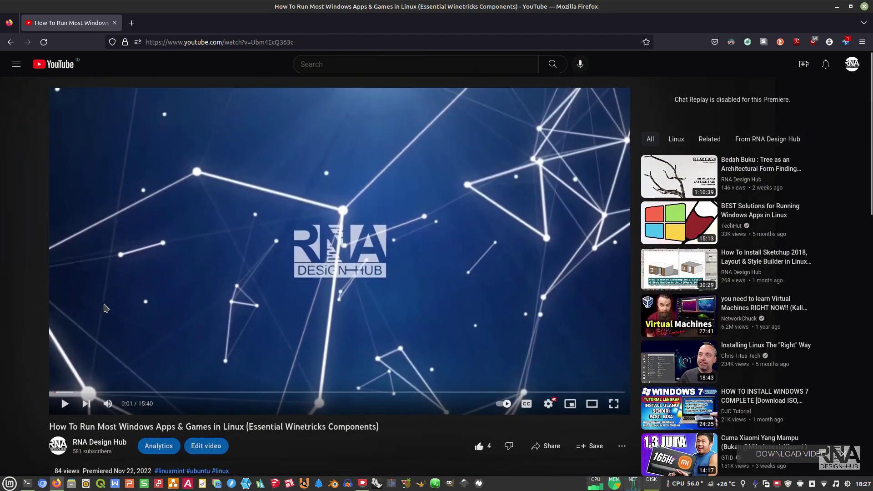
pyautogui.scroll(-2, 320, 275)
pyautogui.scroll(2, 319, 276)
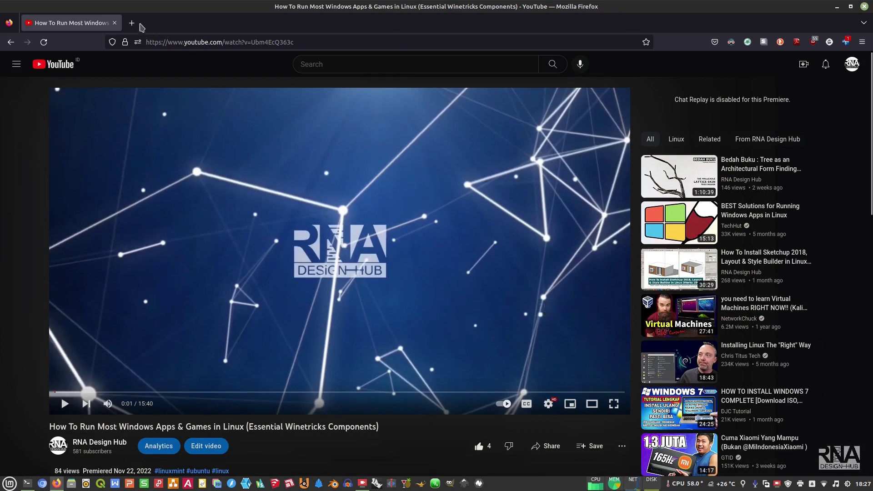
# Step: Open the blender.org home page in a new browser tab
pyautogui.click(132, 22)
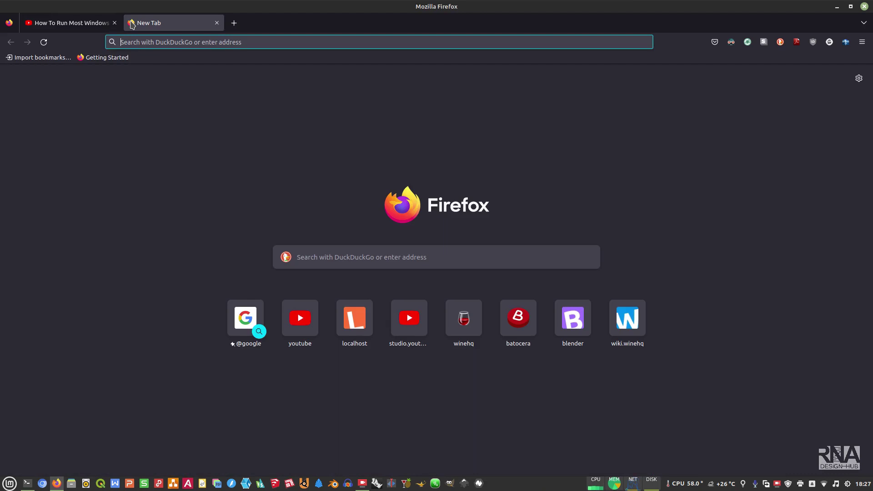
pyautogui.write('blender')
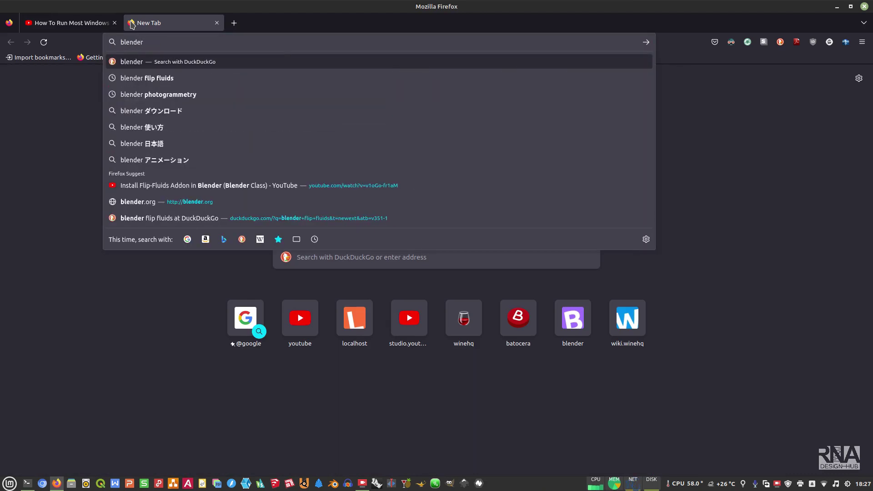
pyautogui.write('.org')
pyautogui.press('Return')
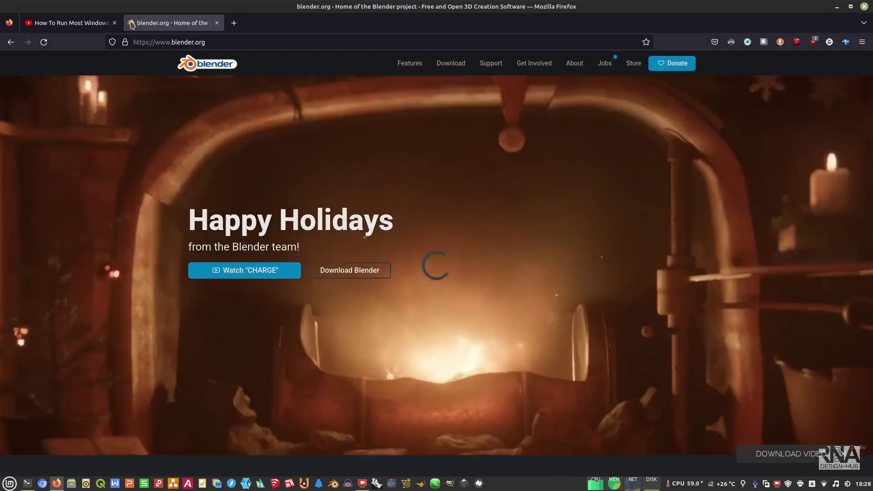
pyautogui.scroll(-4, 647, 215)
pyautogui.scroll(5, 649, 215)
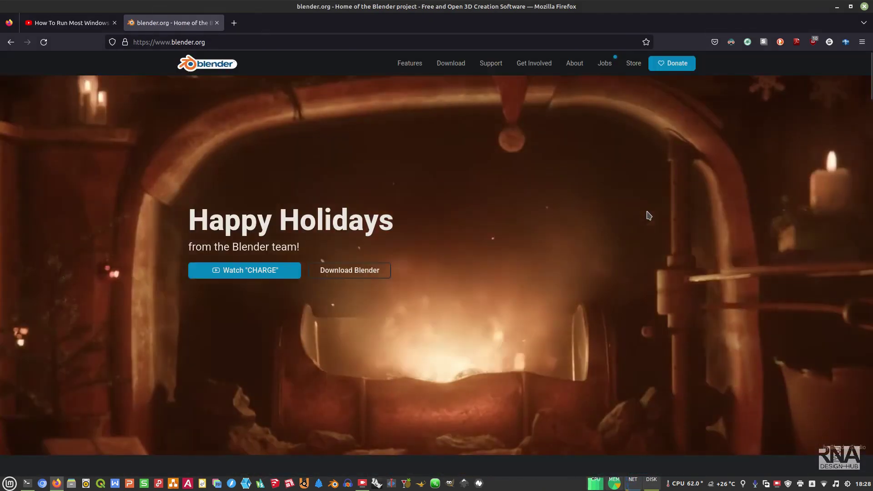
# Step: Go to Blender's long-term support downloads and open the Blender 3.3 LTS page
pyautogui.click(457, 65)
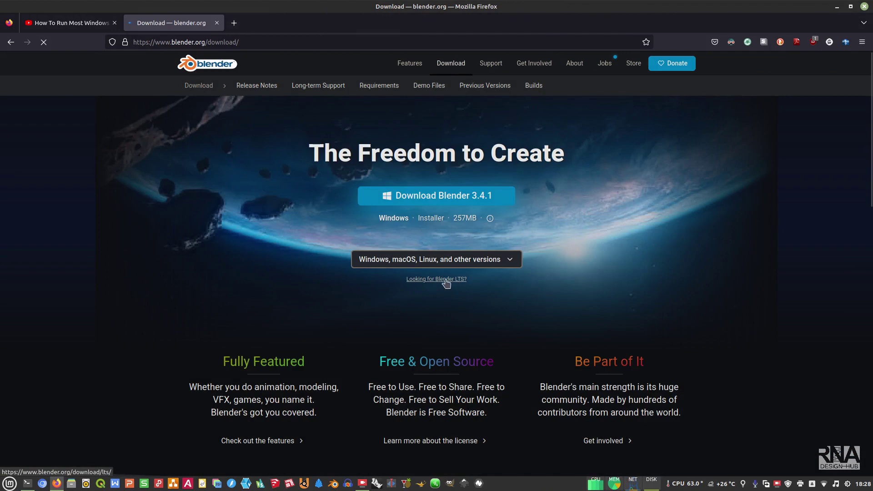
pyautogui.click(479, 200)
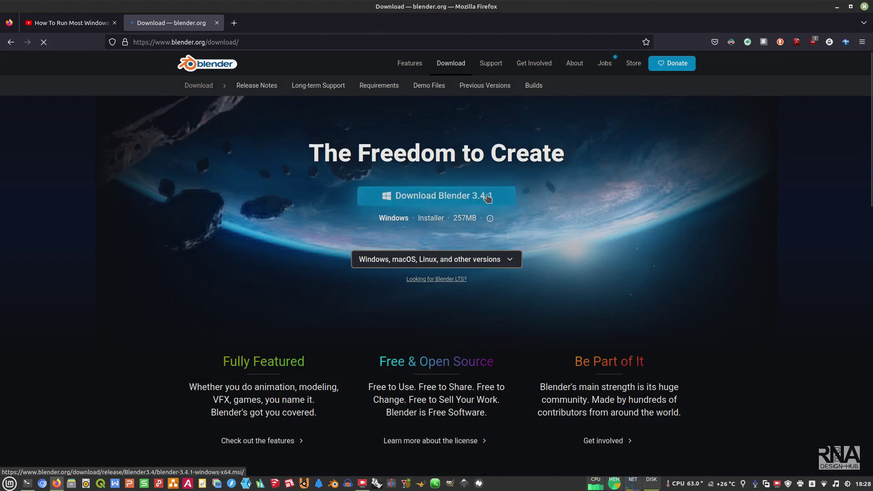
pyautogui.click(460, 281)
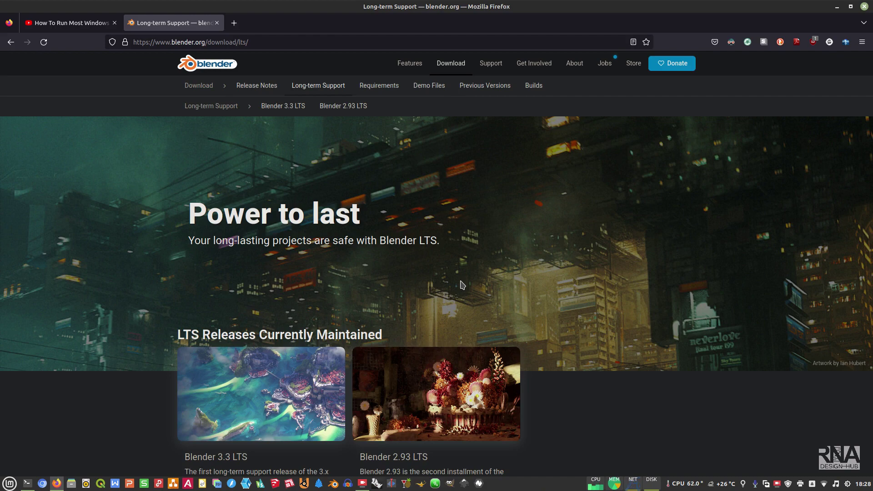
pyautogui.scroll(-3, 477, 253)
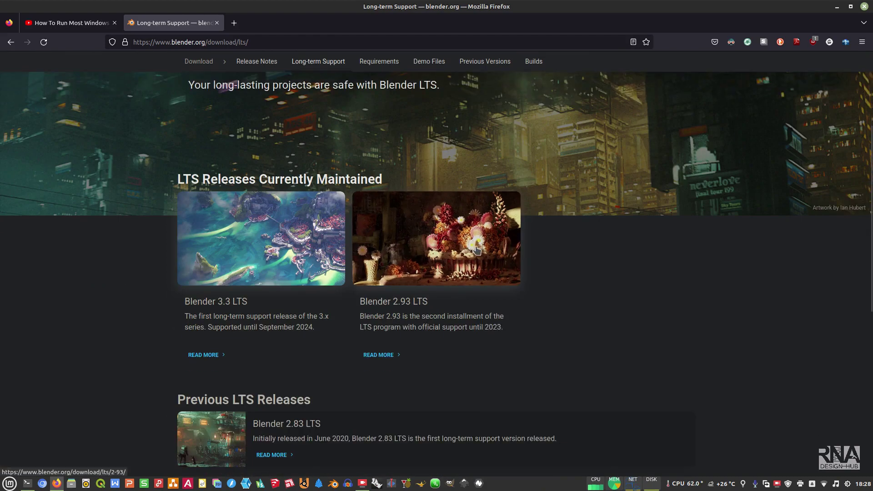
pyautogui.click(225, 307)
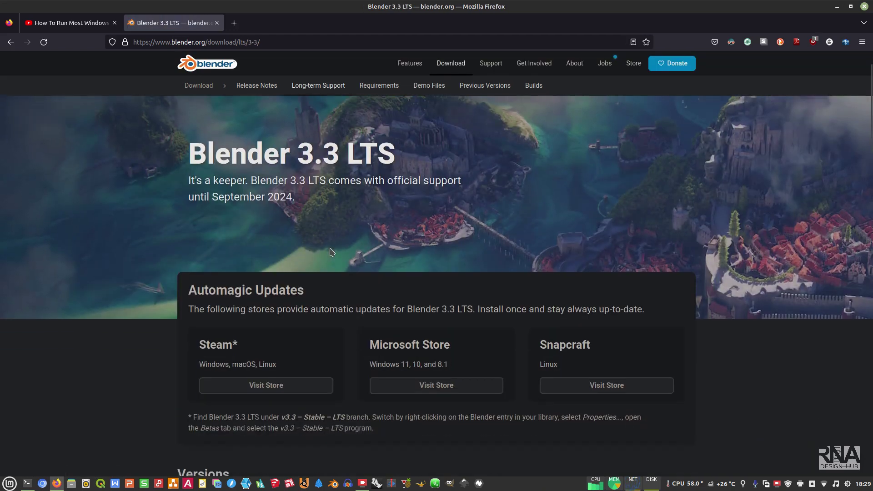
# Step: Download the Windows – Portable (.zip) build of Blender 3.3.2 LTS
pyautogui.scroll(-2, 494, 279)
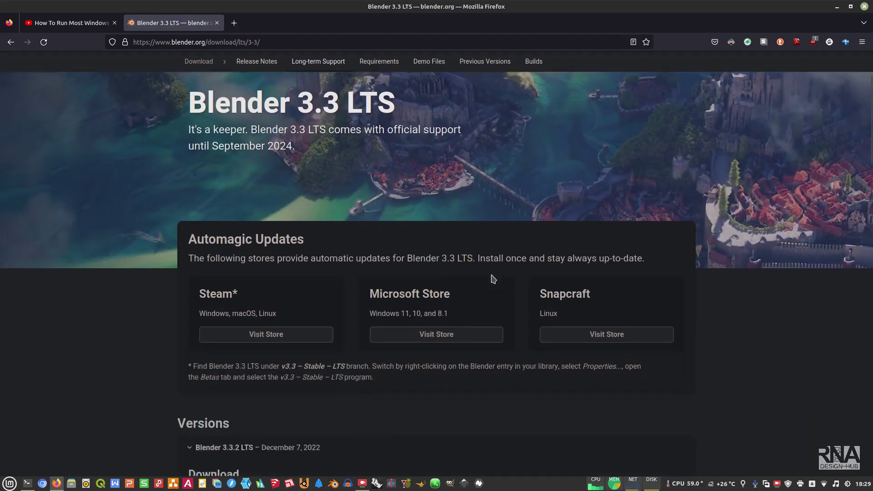
pyautogui.scroll(-4, 494, 279)
pyautogui.scroll(-14, 458, 240)
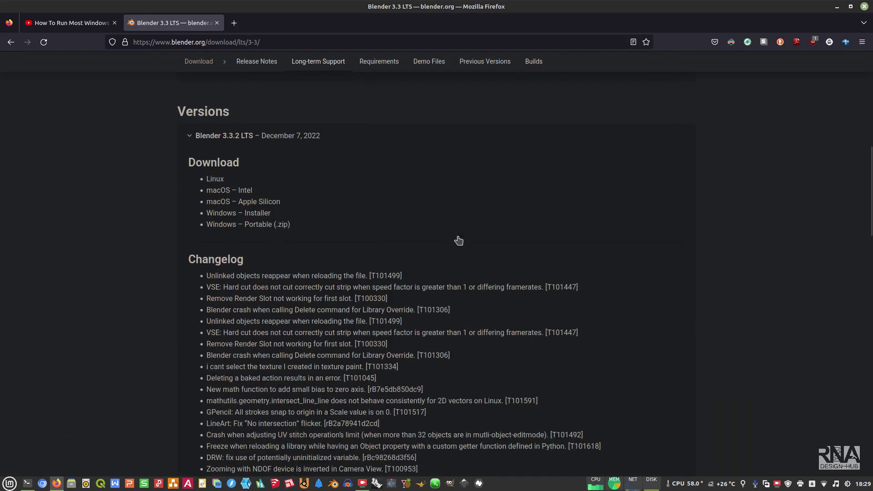
pyautogui.scroll(7, 459, 241)
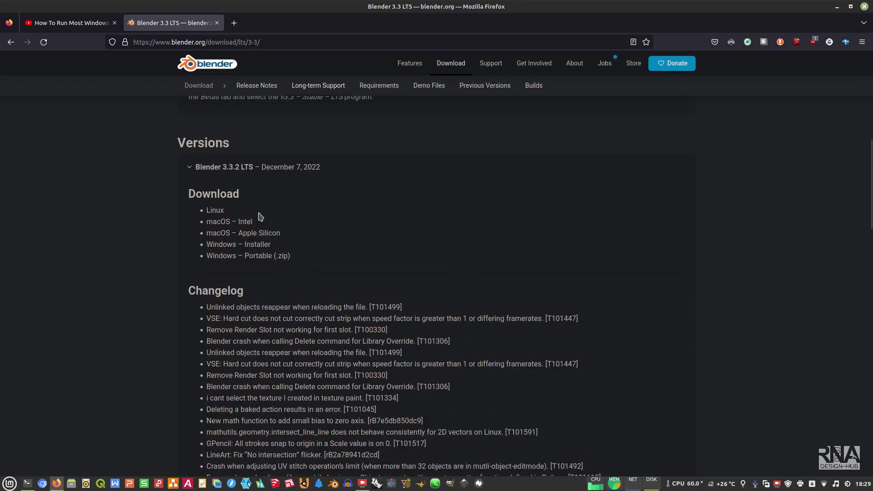
pyautogui.scroll(2, 263, 217)
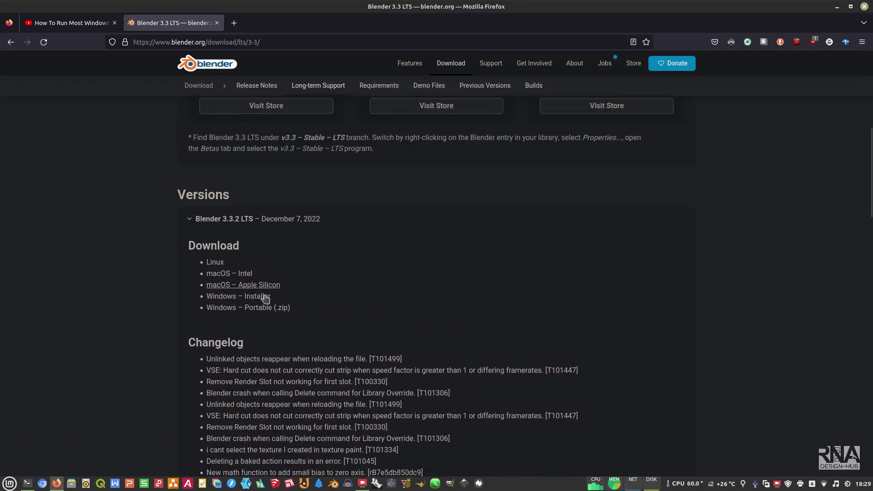
pyautogui.click(239, 311)
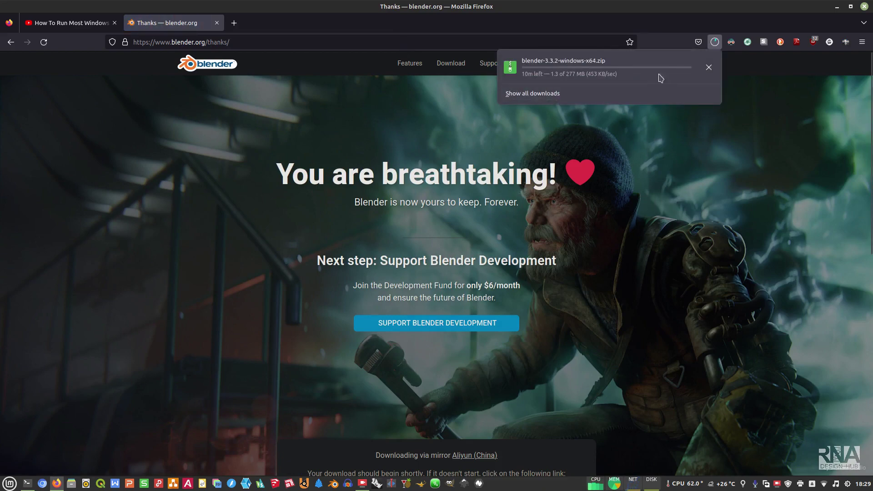
pyautogui.click(620, 14)
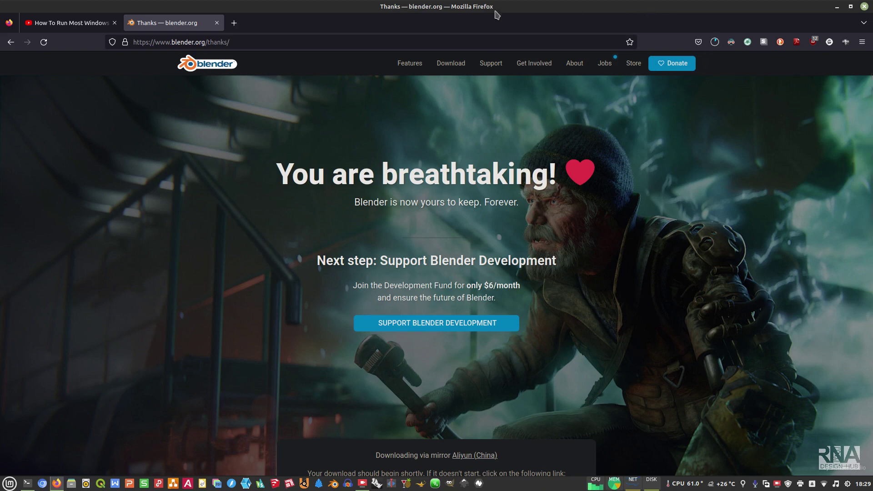
# Step: Search for "sketchup importer github" in a new tab and open the RedHaloStudio/Sketchup_Importer releases page
pyautogui.click(235, 23)
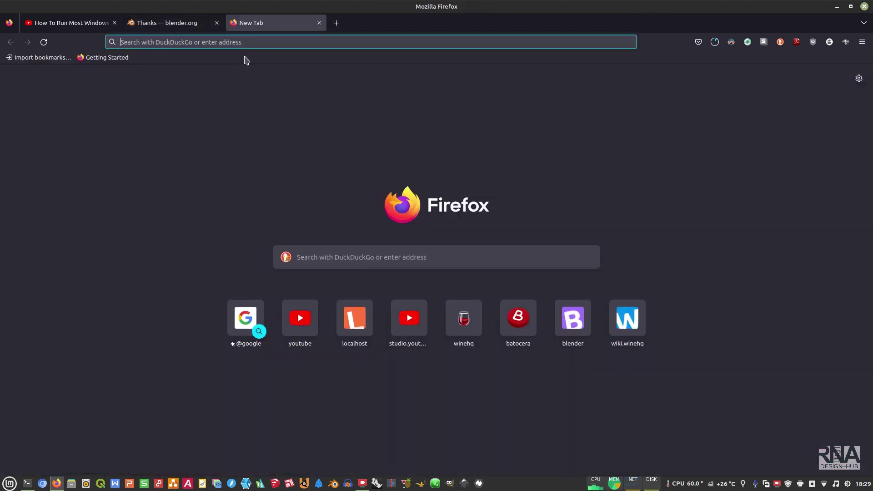
pyautogui.write('sketchup importer')
pyautogui.write('github')
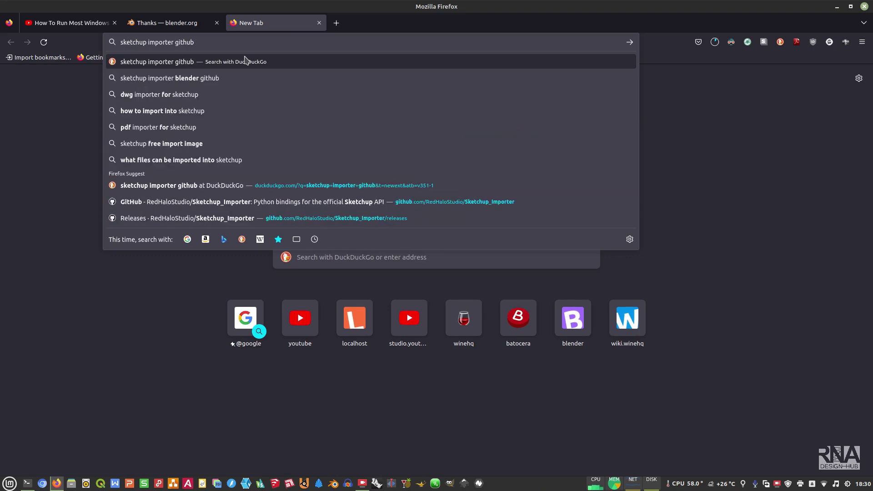
pyautogui.press('Return')
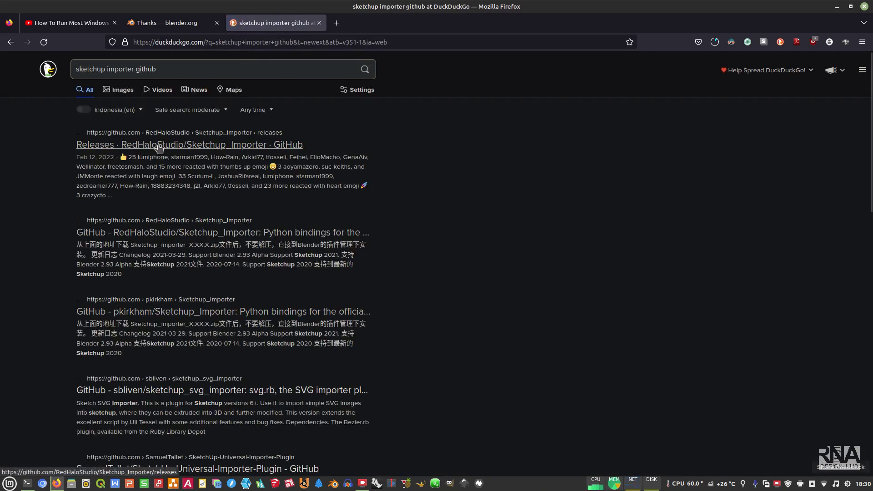
pyautogui.click(221, 150)
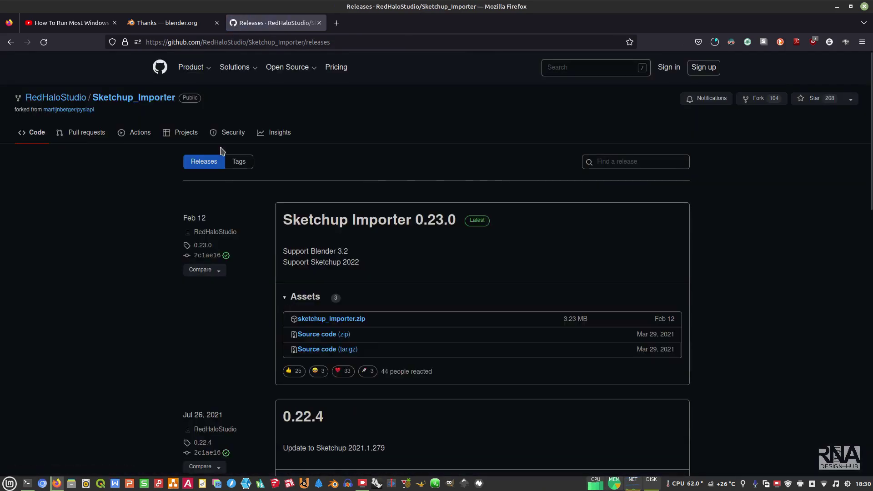
# Step: Download sketchup_importer.zip from the Sketchup Importer 0.23.0 release assets
pyautogui.scroll(-2, 429, 162)
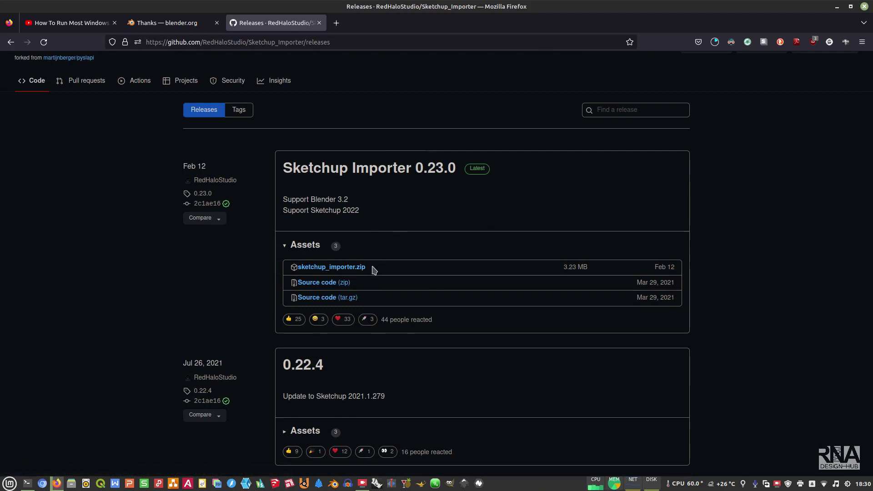
pyautogui.click(349, 268)
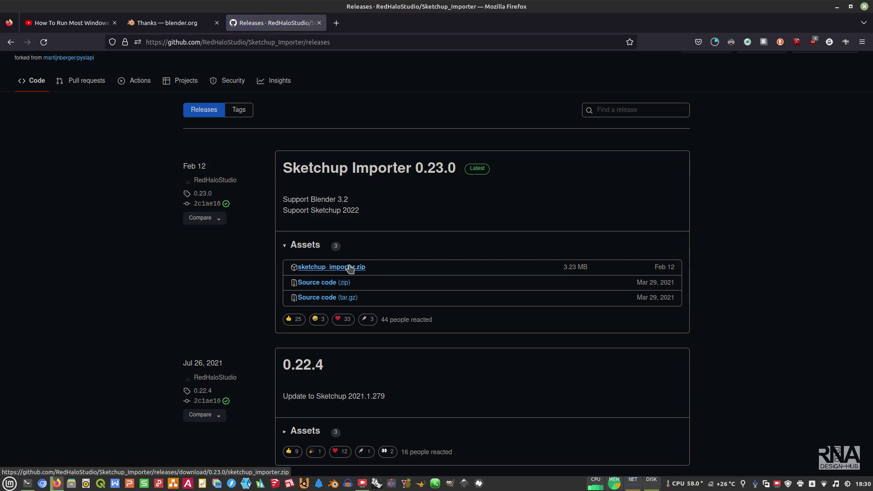
# Step: Show the downloaded blender-3.3.2-windows-x64.zip in its folder and open the archive
pyautogui.click(715, 41)
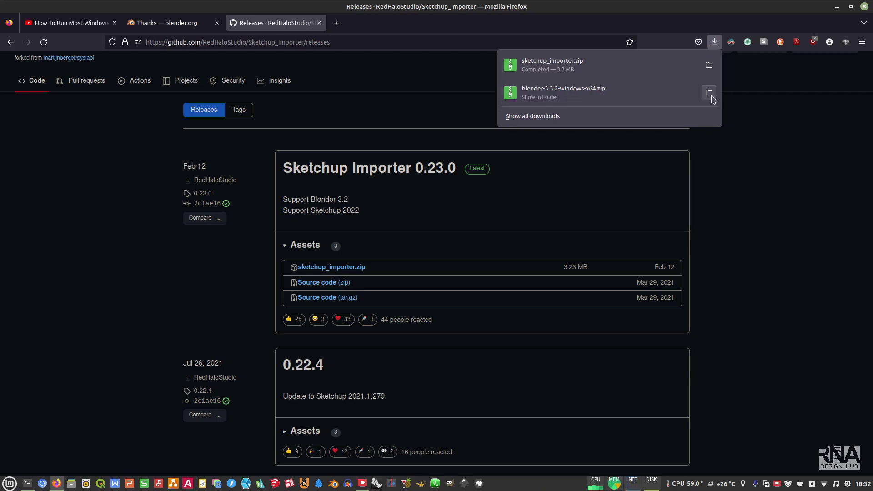
pyautogui.click(709, 93)
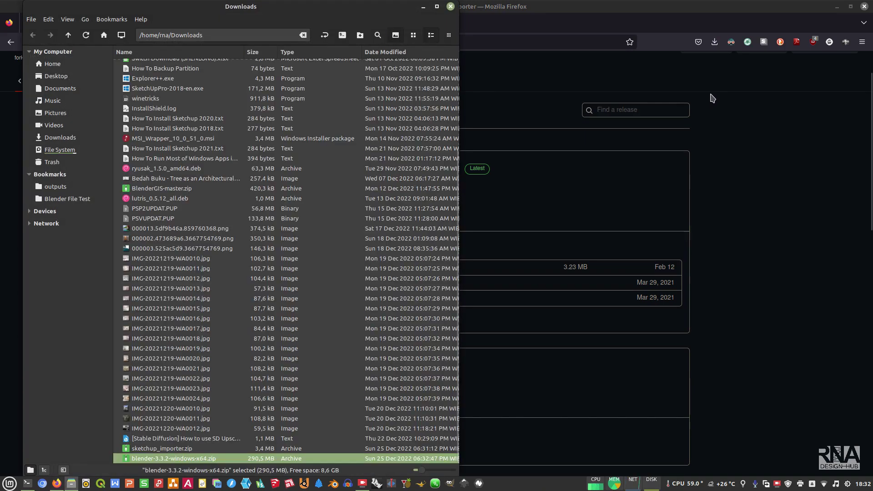
pyautogui.doubleClick(177, 458)
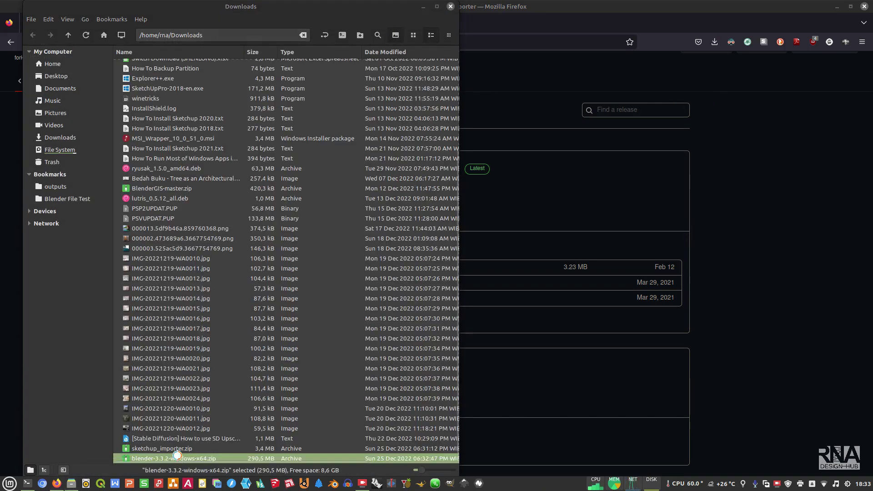
pyautogui.click(601, 82)
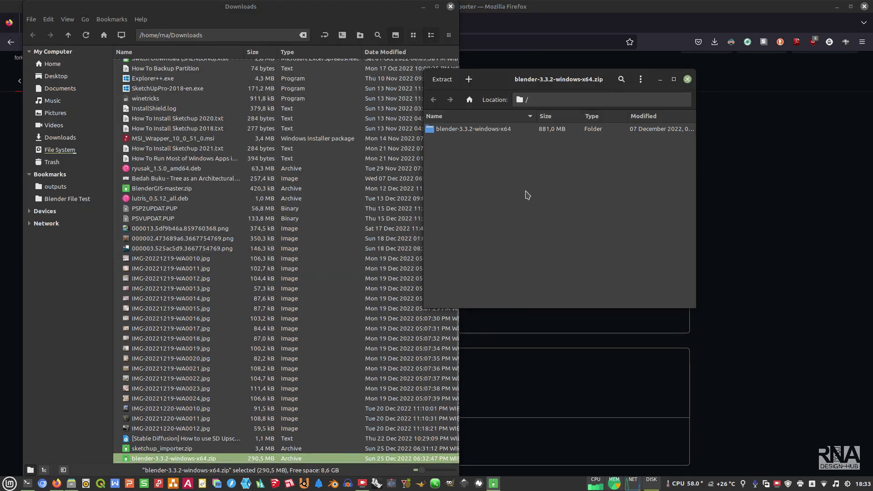
# Step: Create a folder named "Blender 3.3_win" in the home directory, with the file manager in icon view
pyautogui.click(45, 63)
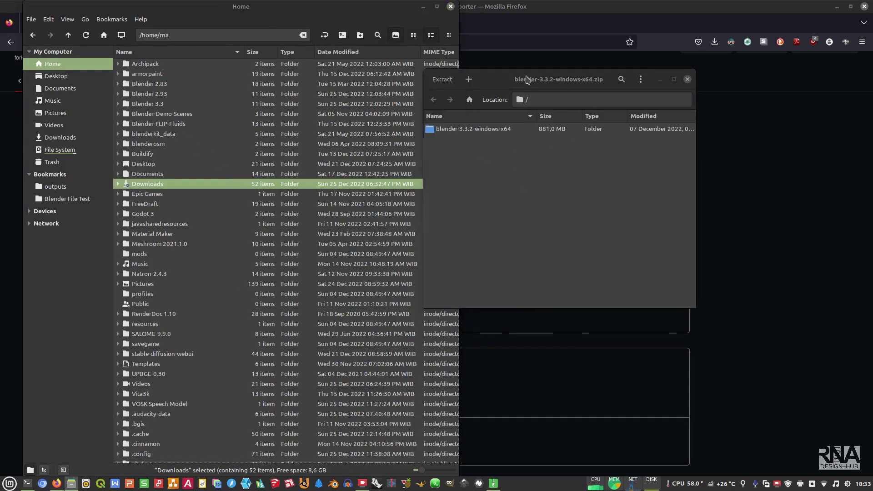
pyautogui.moveTo(526, 78); pyautogui.dragTo(670, 89)
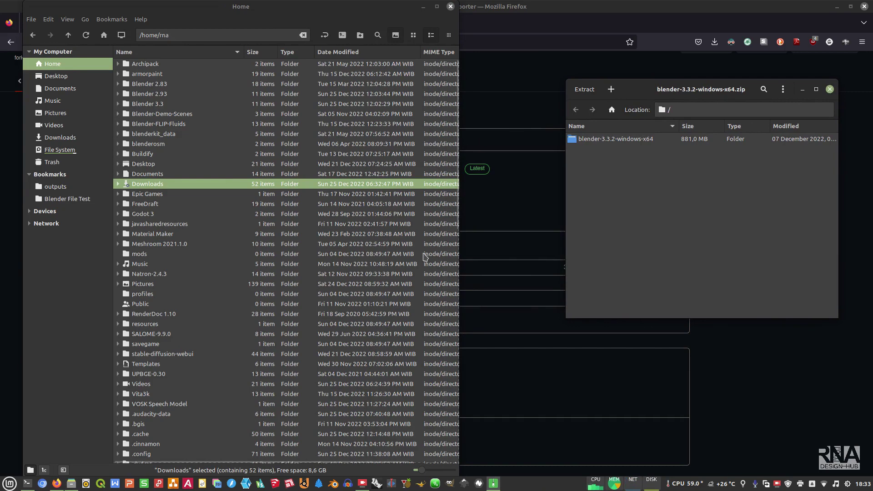
pyautogui.click(413, 35)
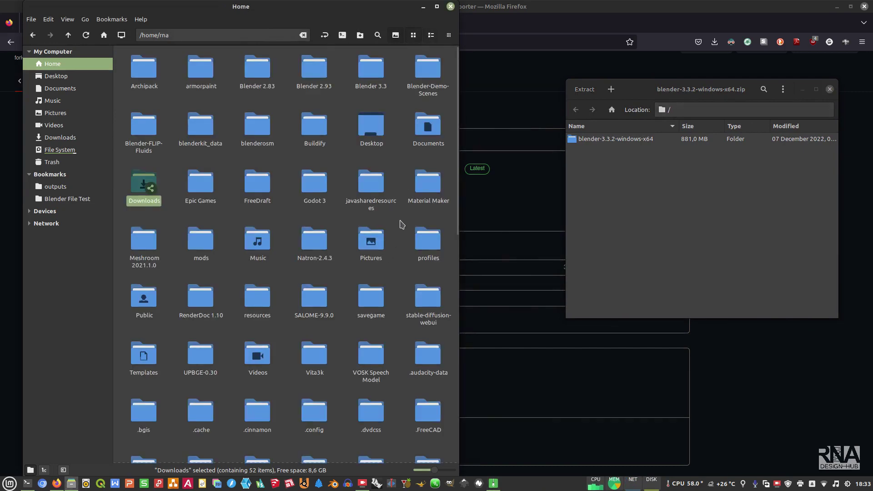
pyautogui.rightClick(401, 223)
pyautogui.click(447, 228)
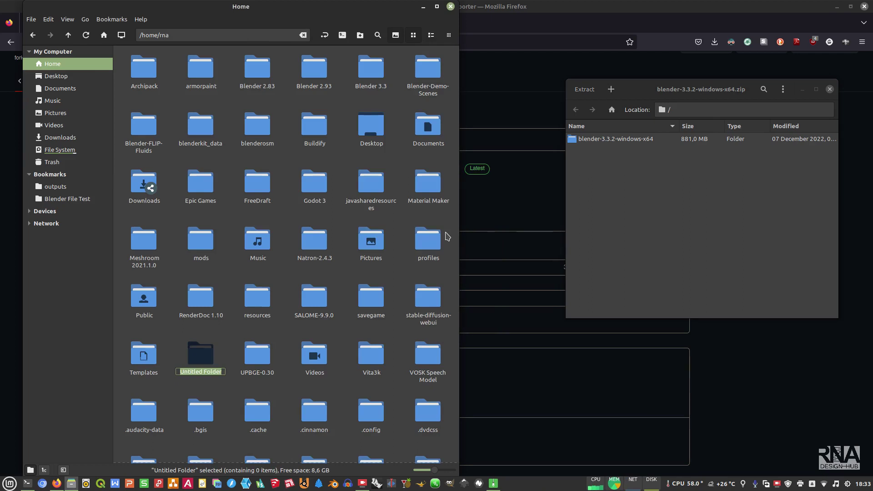
pyautogui.write('Blender 3.3_win')
pyautogui.press('Return')
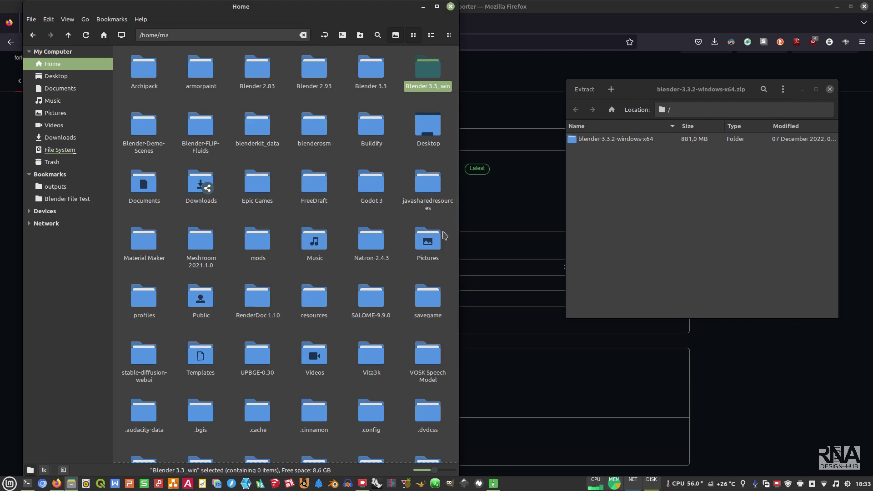
# Step: Extract everything inside the archive's blender-3.3.2-windows-x64 folder into the Blender 3.3_win folder and close the archive
pyautogui.doubleClick(433, 72)
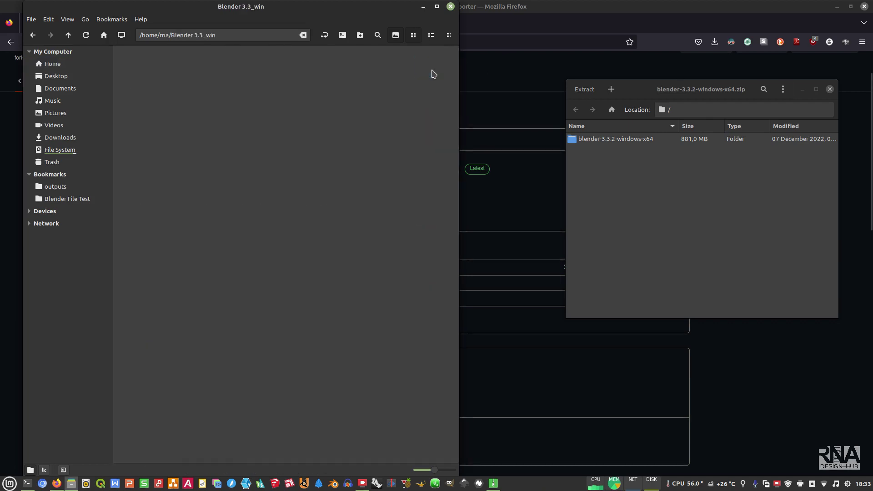
pyautogui.doubleClick(605, 141)
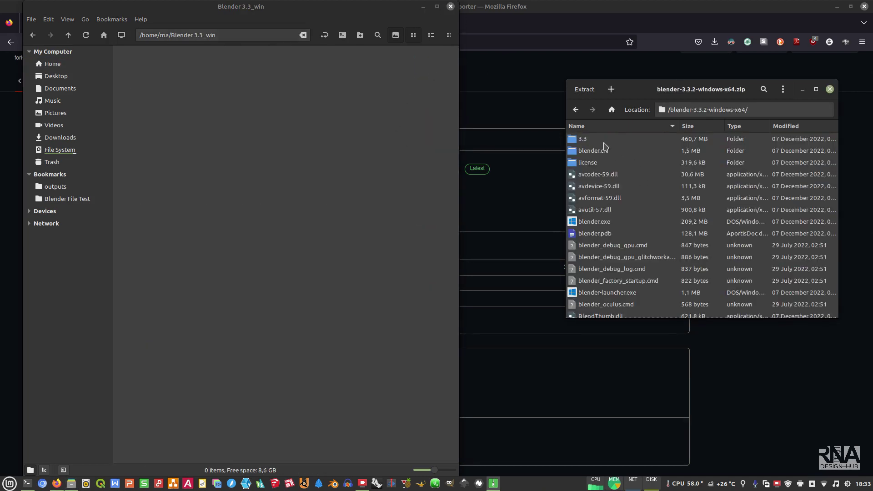
pyautogui.moveTo(690, 89); pyautogui.dragTo(696, 70)
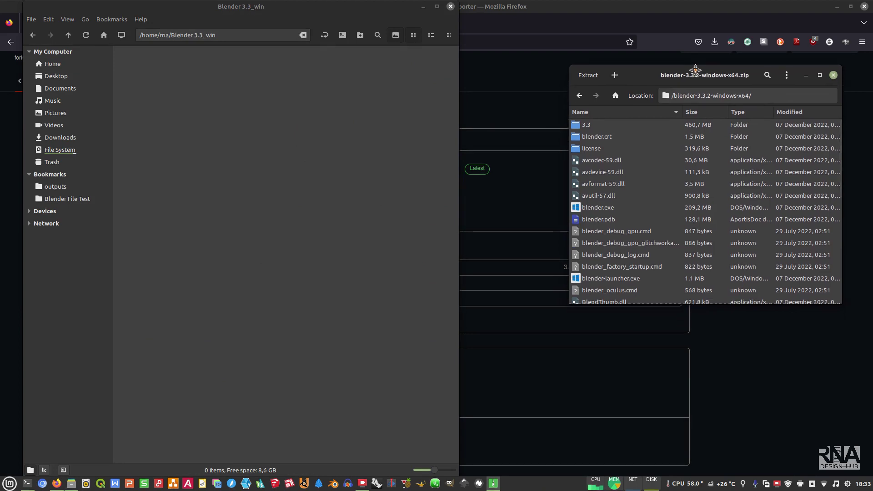
pyautogui.click(623, 136)
pyautogui.hotkey('ctrl', 'a')
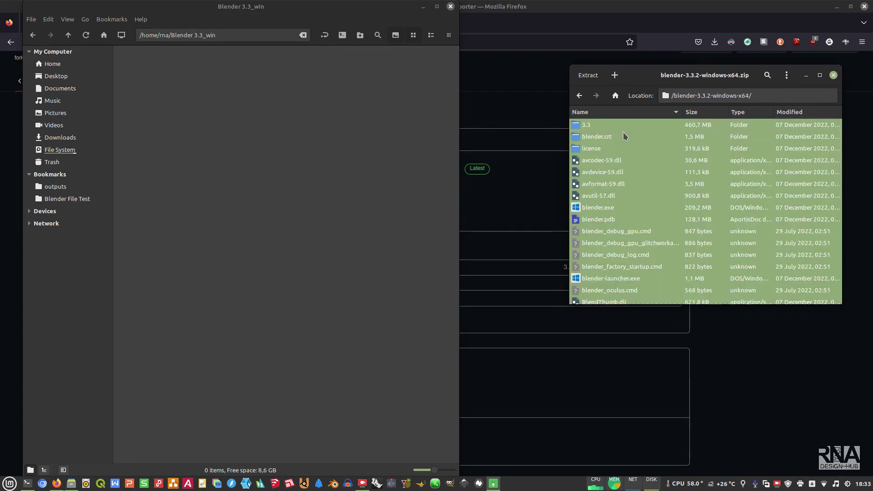
pyautogui.moveTo(580, 130); pyautogui.dragTo(189, 119)
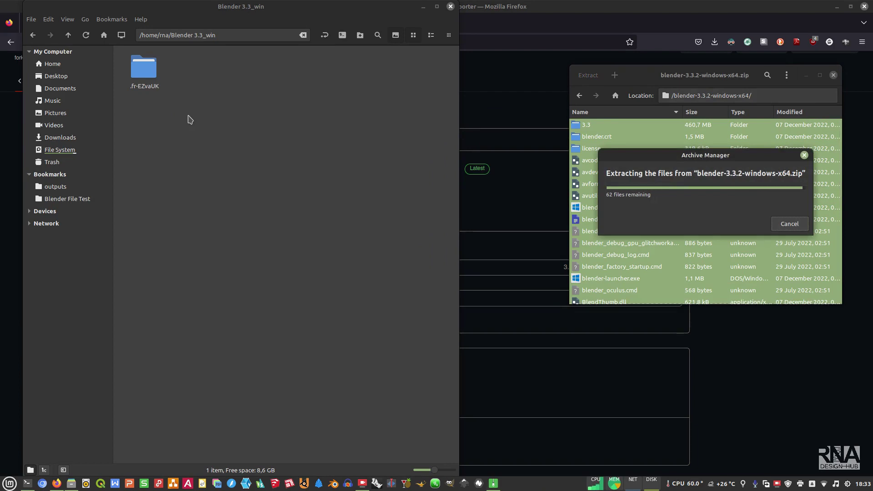
pyautogui.click(834, 76)
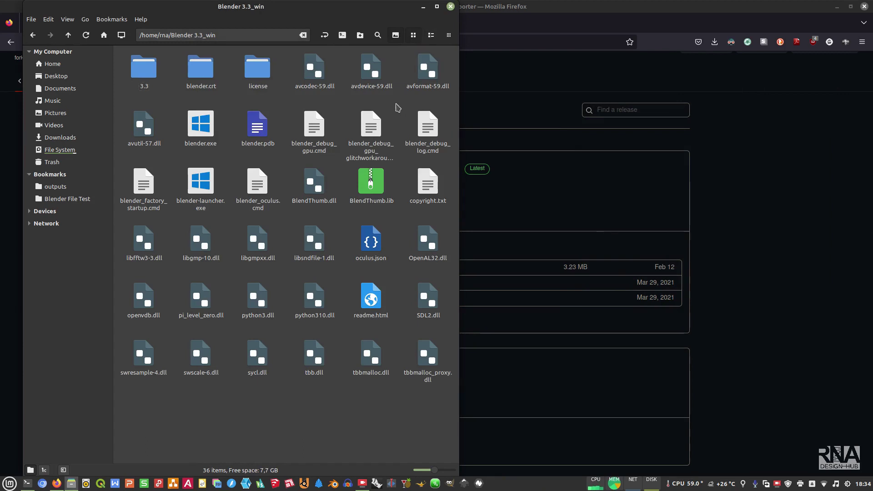
# Step: Launch blender.exe from the list view of the extracted files, save the default quick setup settings and dismiss the splash screen
pyautogui.click(196, 130)
pyautogui.click(431, 35)
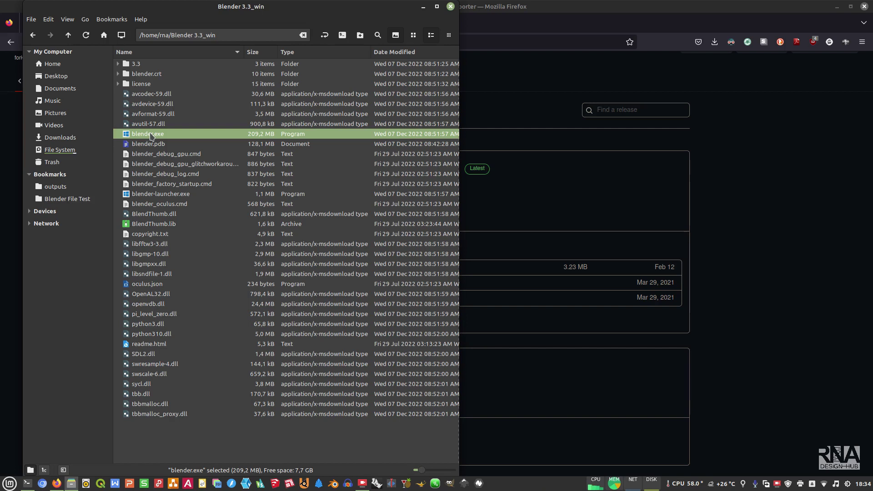
pyautogui.doubleClick(150, 135)
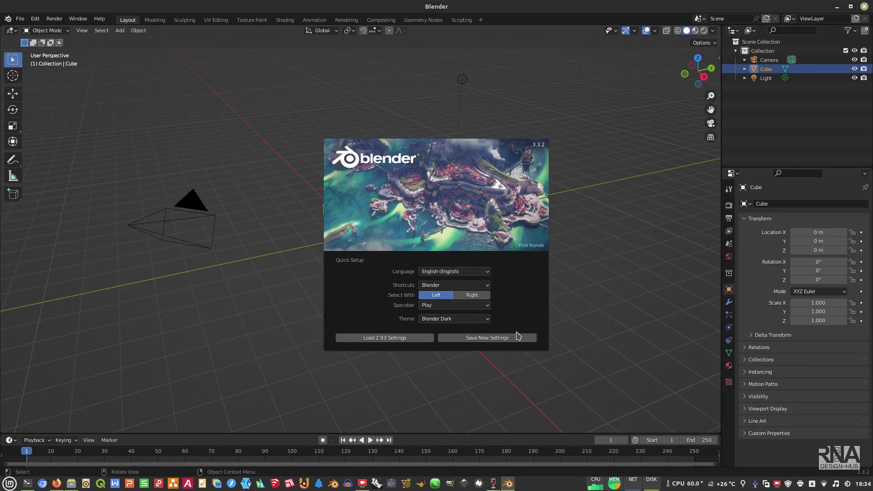
pyautogui.click(498, 339)
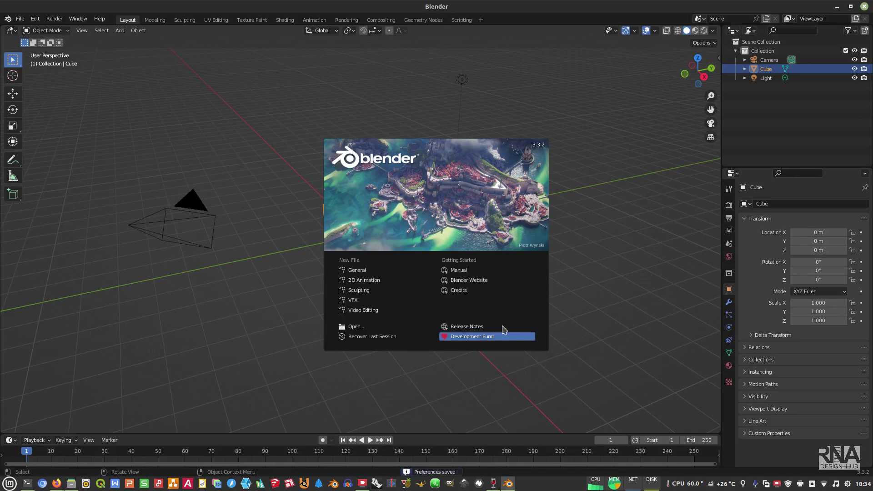
pyautogui.click(574, 290)
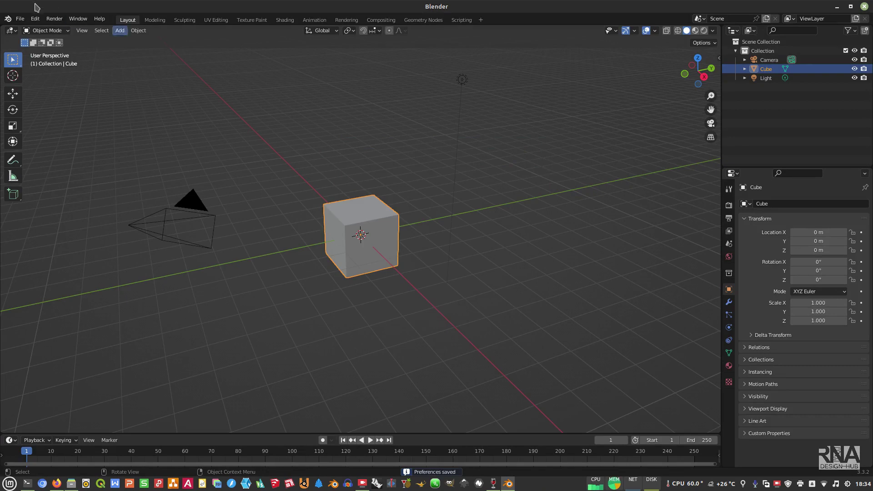
# Step: Install the add-on from sketchup_importer.zip in the Downloads folder through Blender's preferences
pyautogui.click(36, 19)
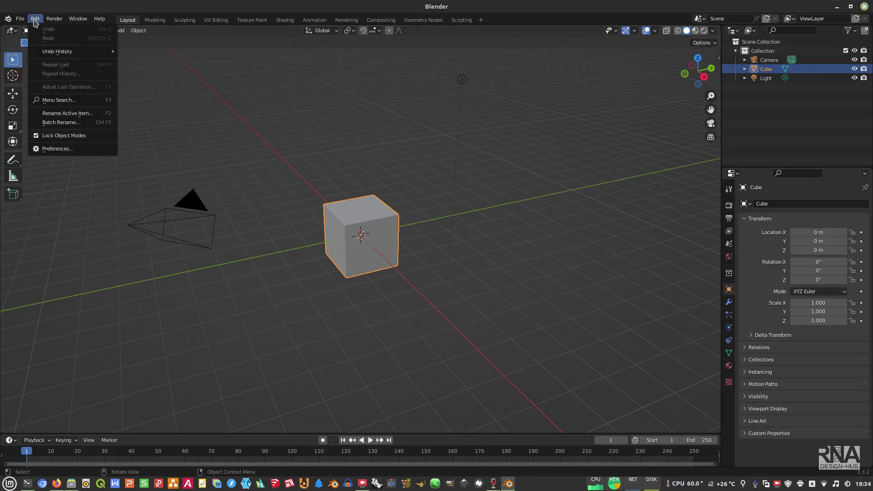
pyautogui.click(58, 149)
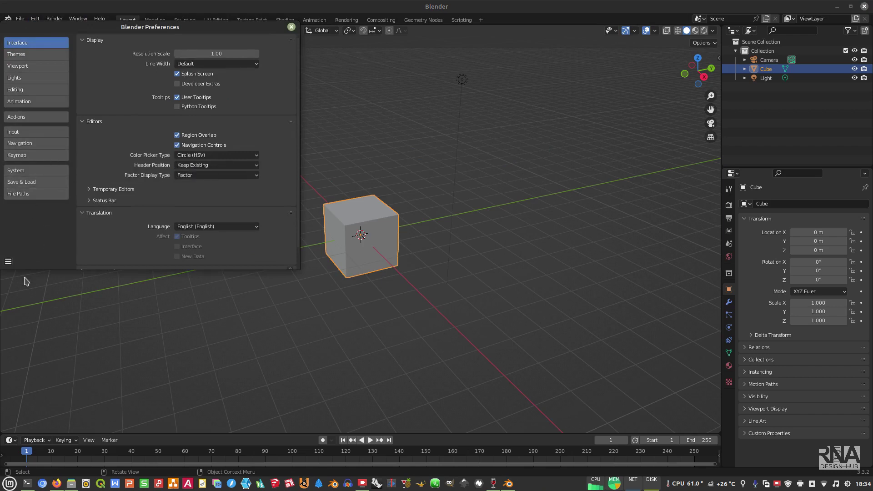
pyautogui.click(38, 116)
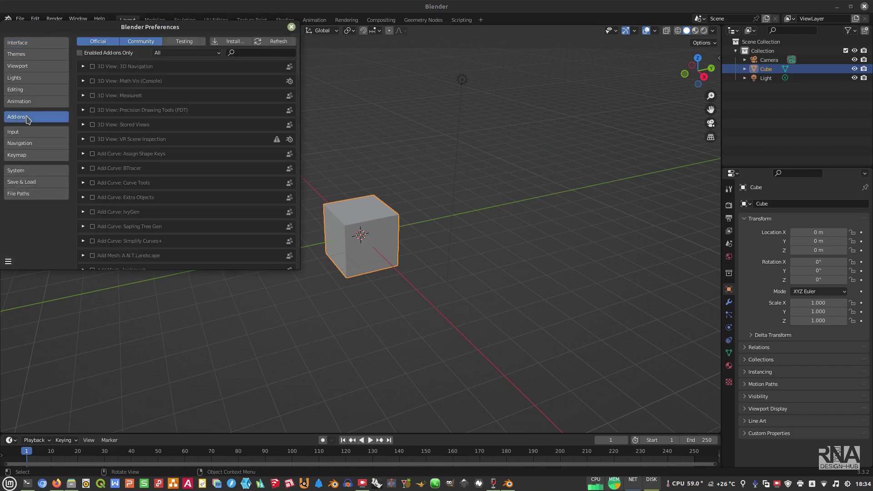
pyautogui.click(221, 42)
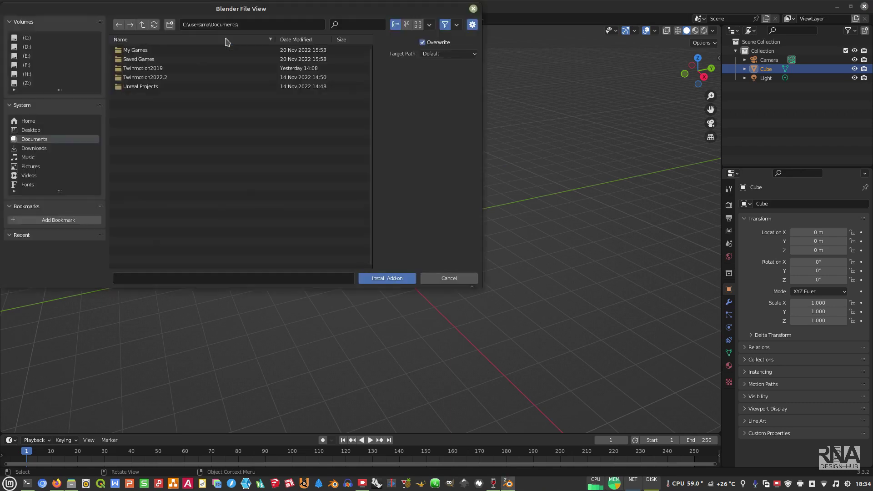
pyautogui.click(41, 149)
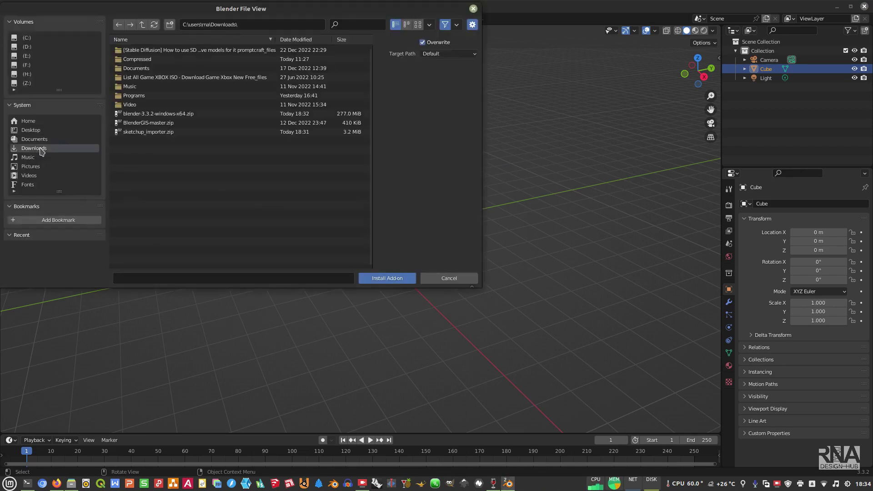
pyautogui.click(150, 133)
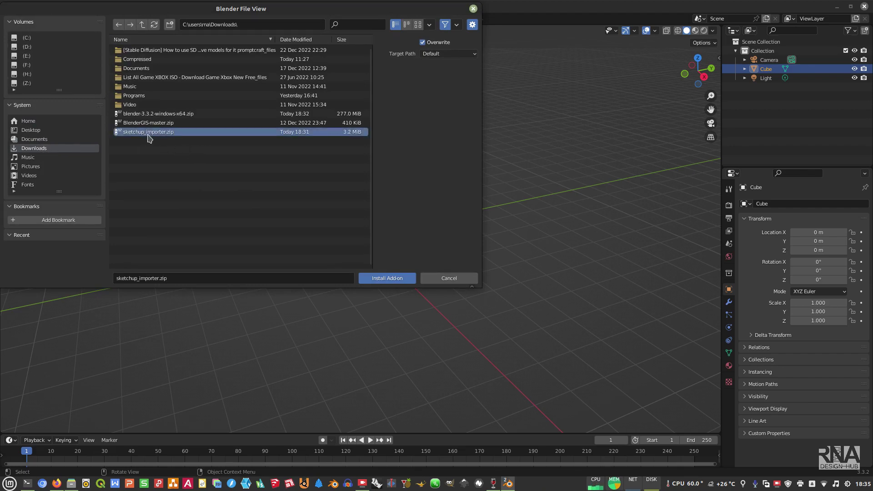
pyautogui.doubleClick(149, 137)
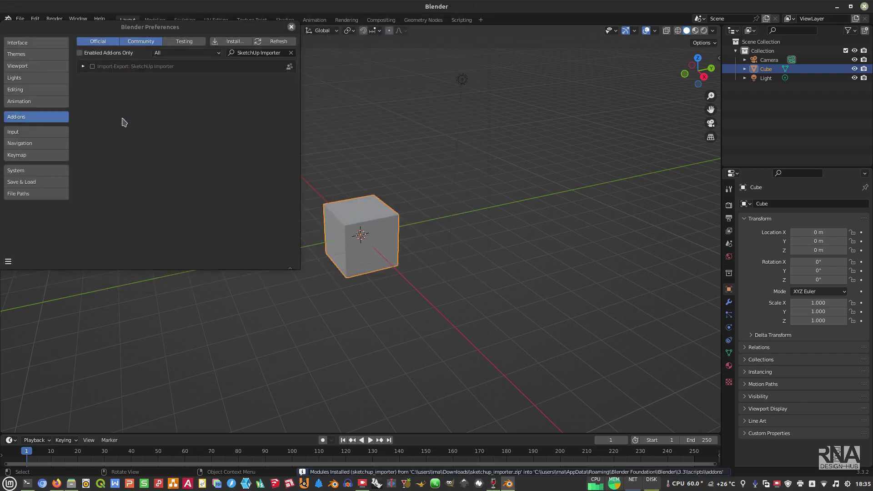
# Step: Enable the Import-Export: SketchUp Importer add-on, save the preferences and close the preferences window
pyautogui.click(92, 67)
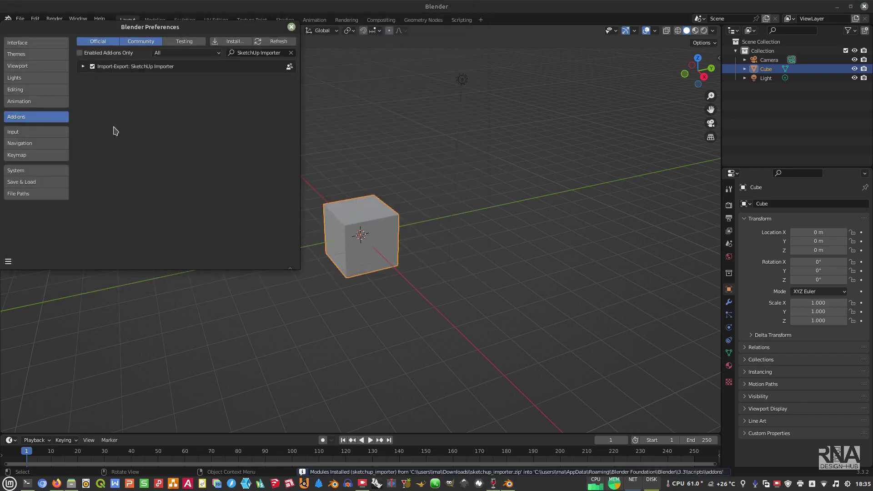
pyautogui.click(8, 262)
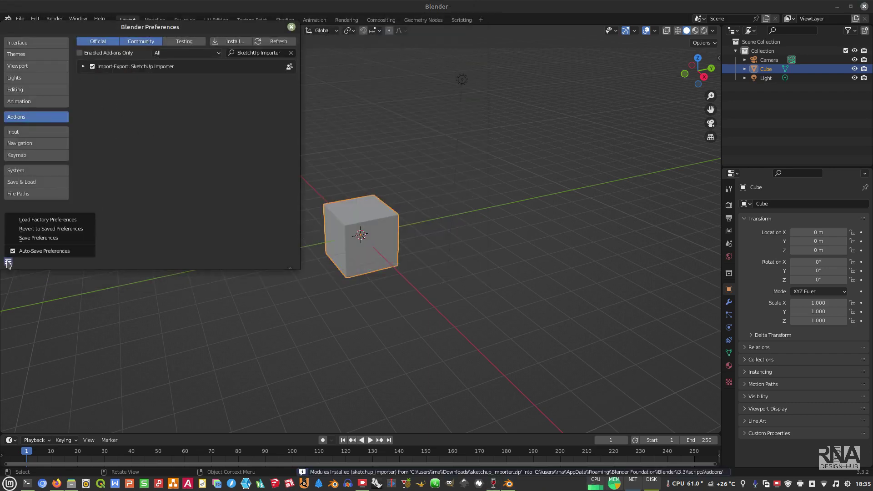
pyautogui.click(25, 238)
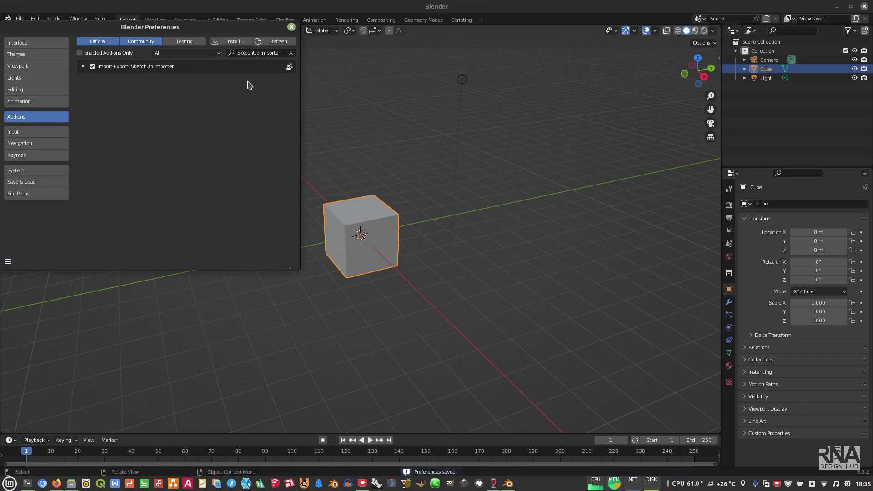
pyautogui.click(291, 27)
pyautogui.click(376, 125)
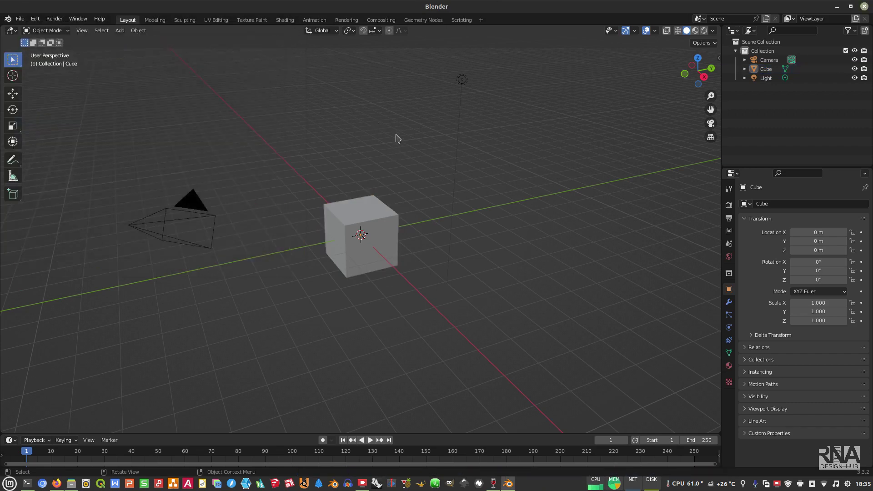
# Step: Check the file import options for a SketchUp format
pyautogui.click(22, 21)
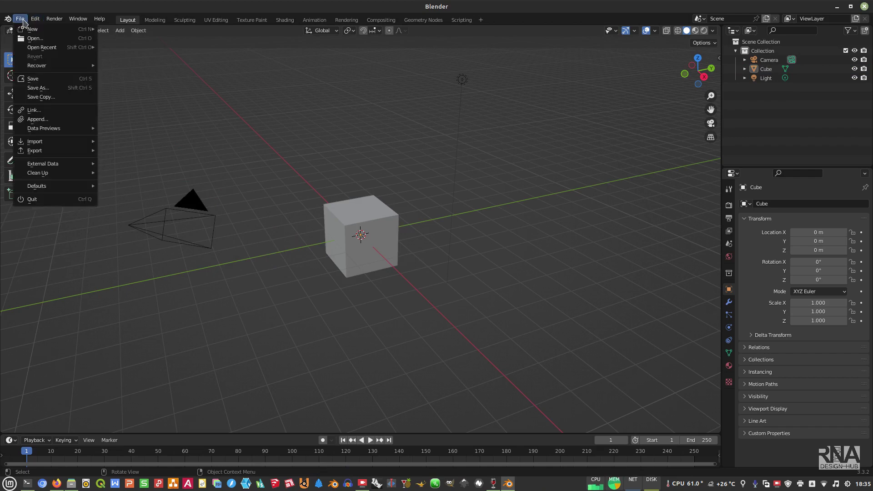
pyautogui.moveTo(54, 145)
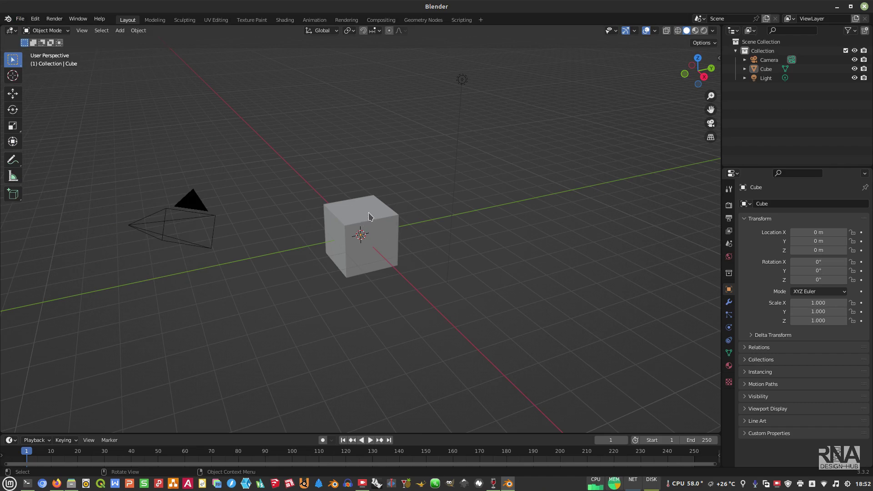
# Step: Delete the default cube and import Sketchup Import Test.skp from the Documents folder with the default SketchUp import options
pyautogui.click(369, 216)
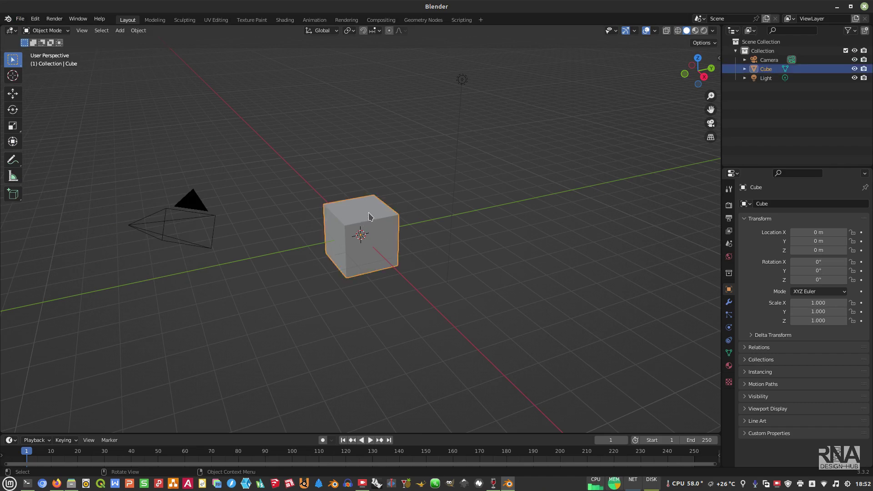
pyautogui.press('Delete')
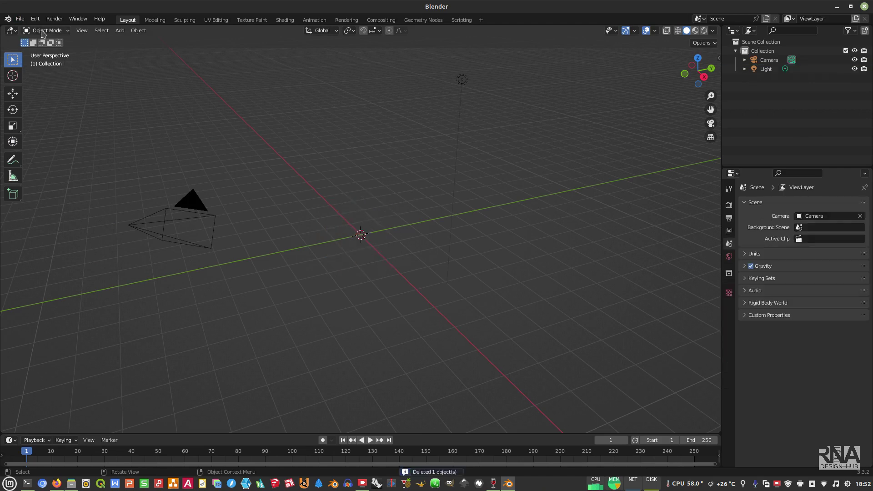
pyautogui.click(21, 19)
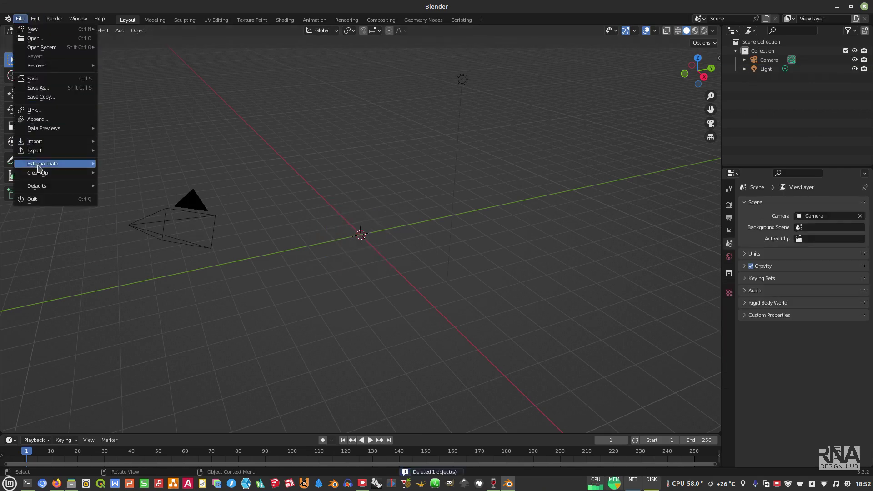
pyautogui.moveTo(99, 144)
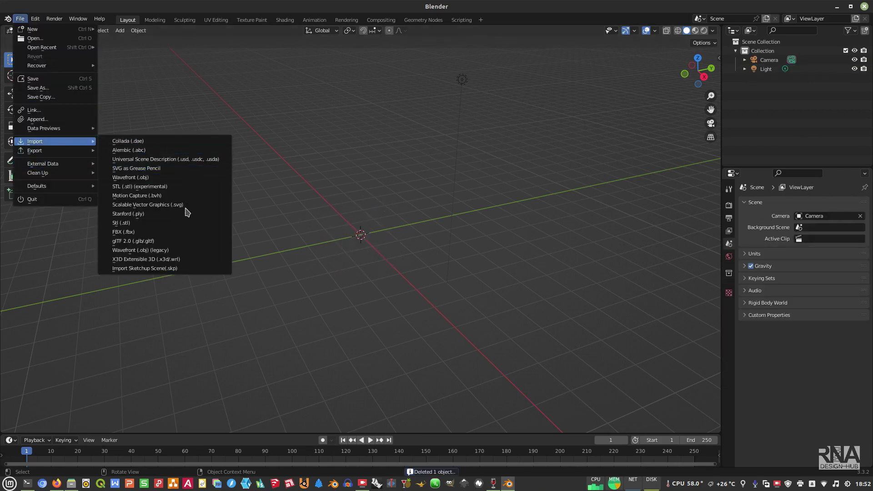
pyautogui.click(175, 269)
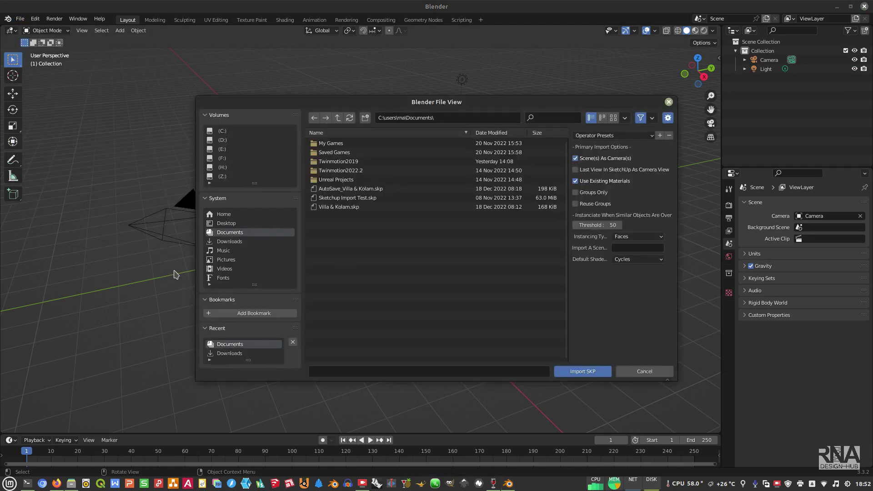
pyautogui.doubleClick(358, 200)
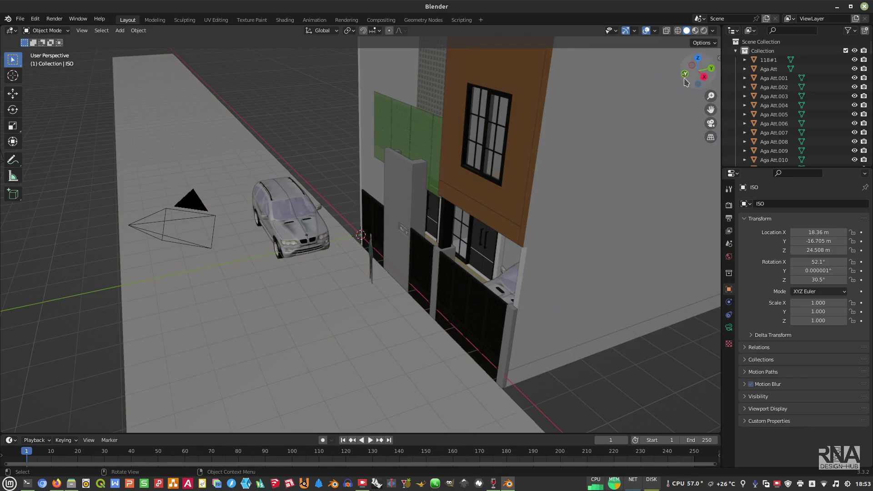
# Step: Examine the imported house from the front and select its surrounding cameras one at a time to check them
pyautogui.moveTo(691, 86); pyautogui.dragTo(699, 68)
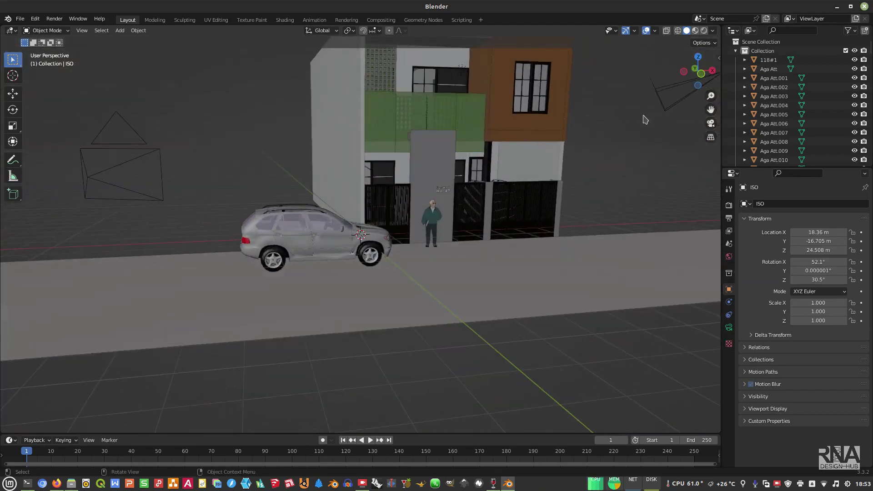
pyautogui.scroll(-5, 501, 108)
pyautogui.scroll(4, 491, 89)
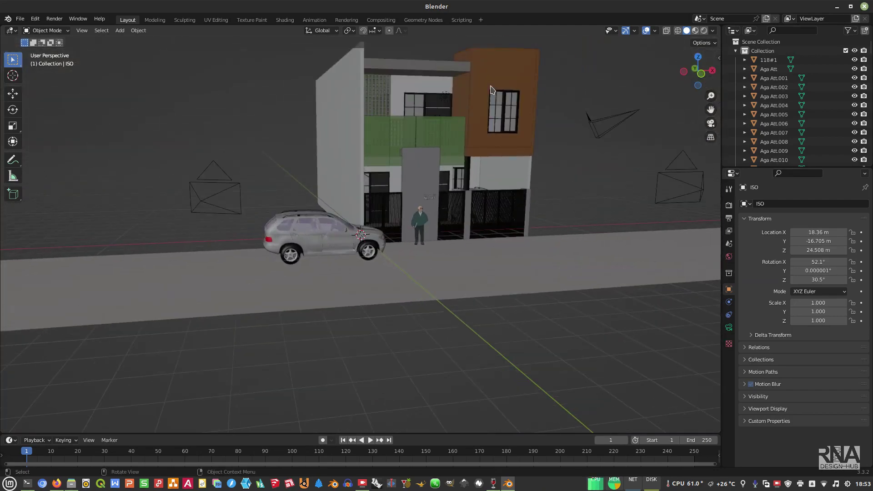
pyautogui.scroll(-1, 491, 89)
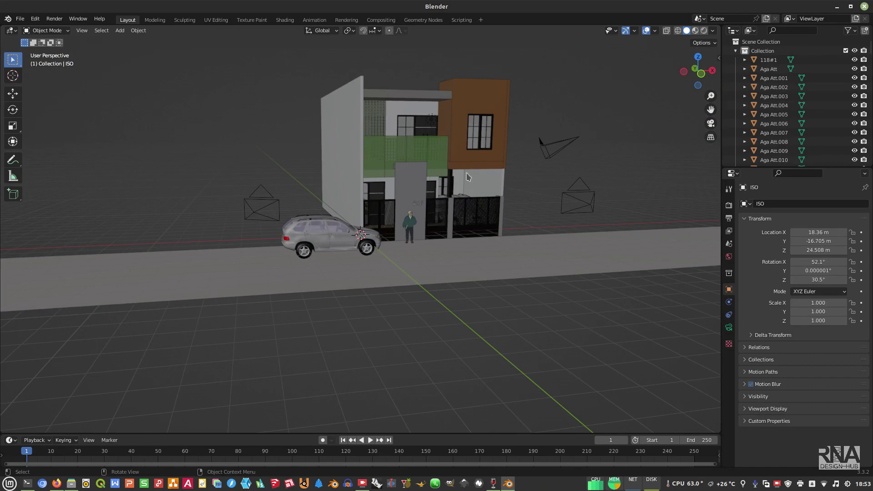
pyautogui.click(262, 212)
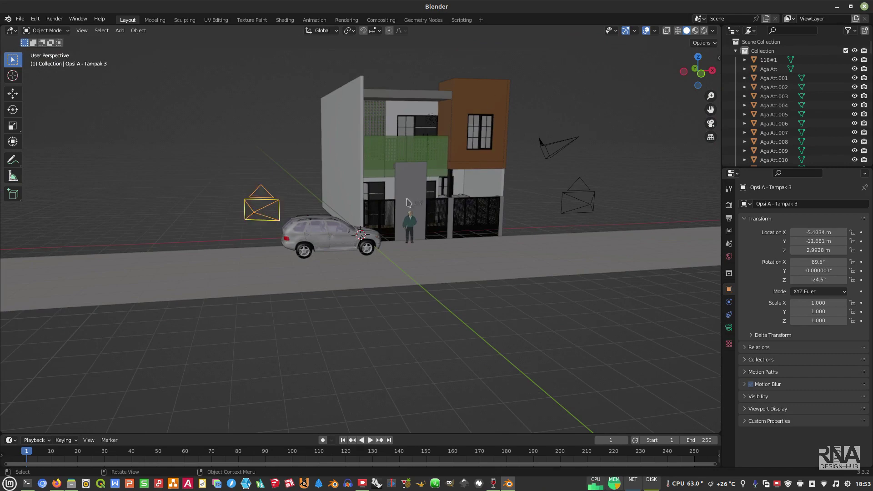
pyautogui.click(589, 204)
pyautogui.click(567, 148)
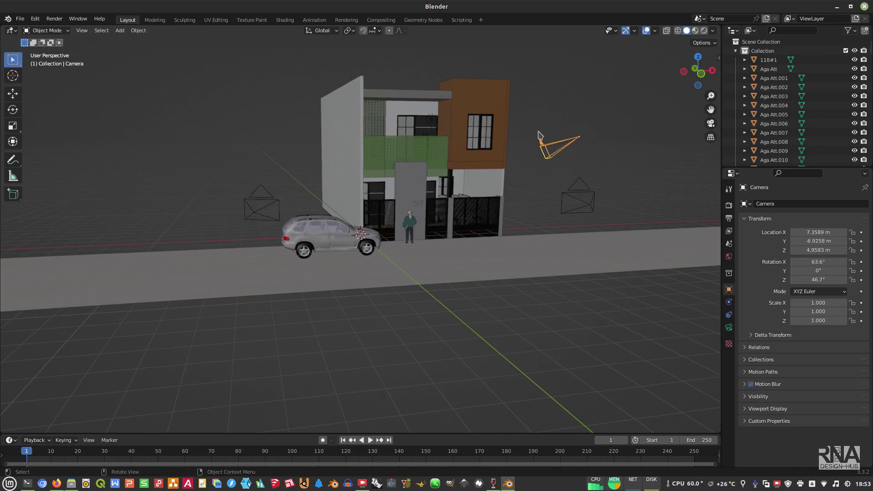
pyautogui.scroll(2, 525, 107)
pyautogui.scroll(1, 525, 108)
pyautogui.scroll(-4, 525, 108)
pyautogui.scroll(2, 526, 111)
pyautogui.scroll(2, 508, 93)
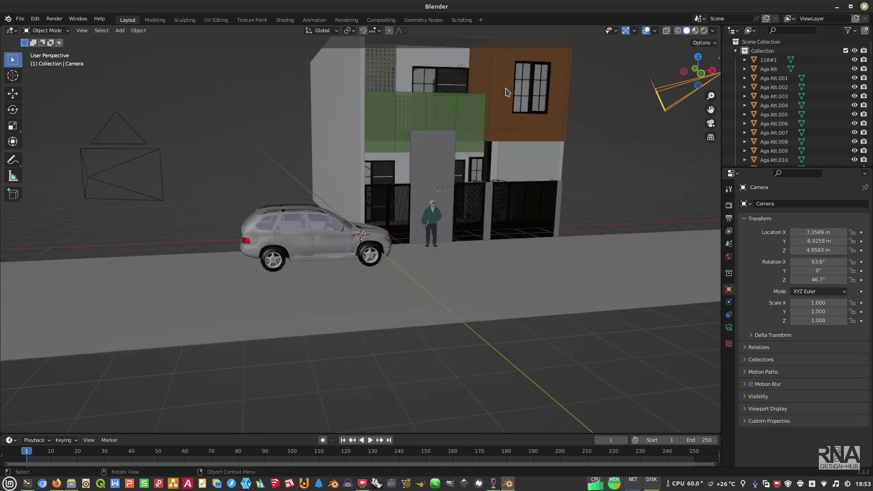
# Step: Show the 3D view in Rendered shading and set the render engine to Eevee
pyautogui.click(705, 31)
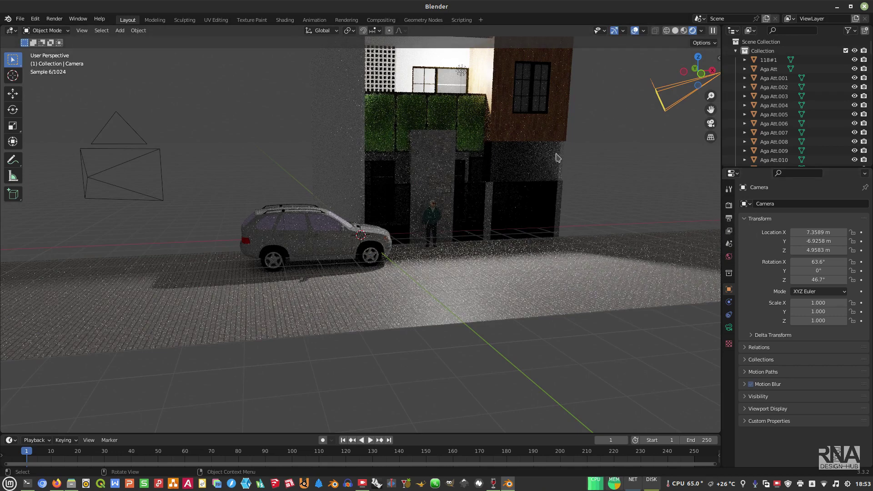
pyautogui.click(729, 205)
pyautogui.click(824, 206)
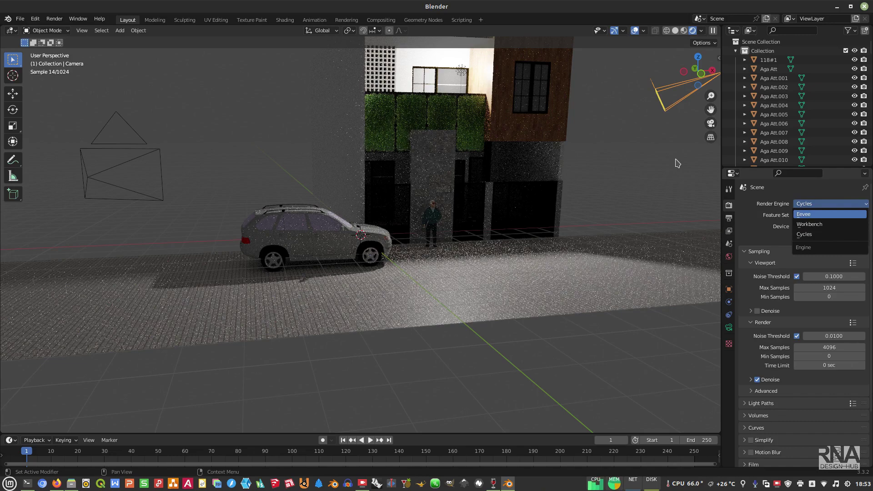
pyautogui.press('Return')
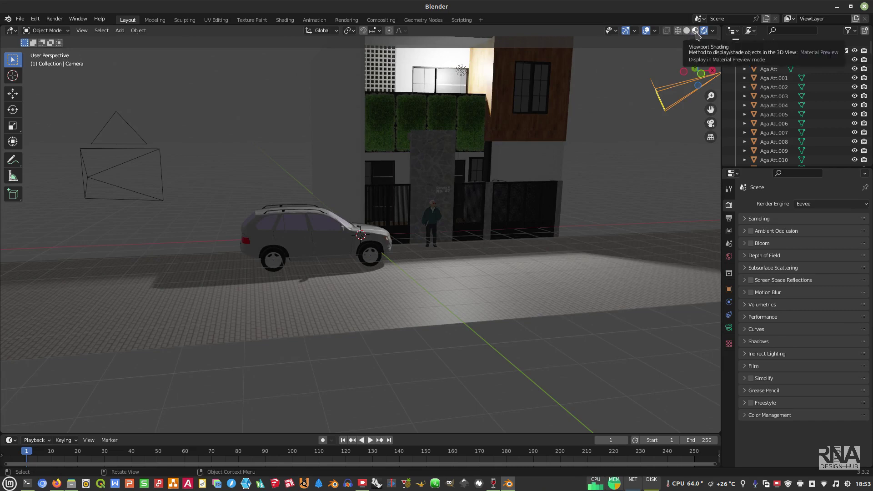
# Step: Set the 3D view to Material Preview shading and examine the textured house from the back, the front and an angle
pyautogui.click(696, 32)
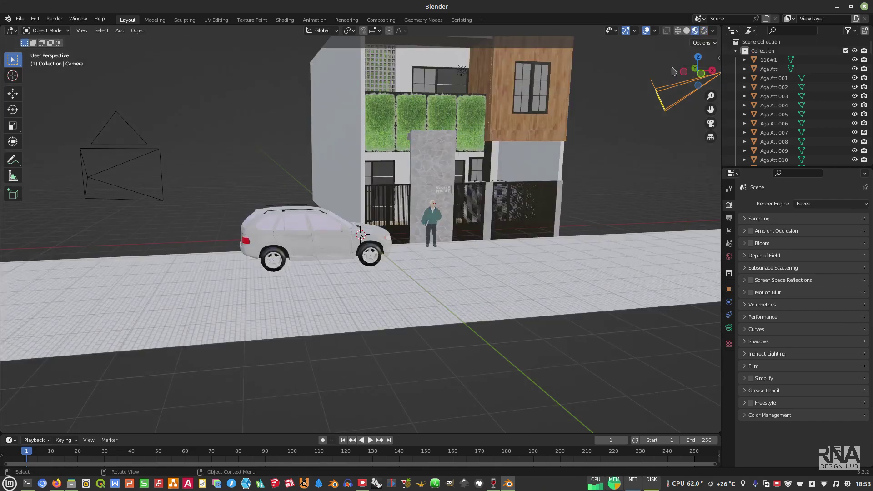
pyautogui.scroll(-2, 609, 145)
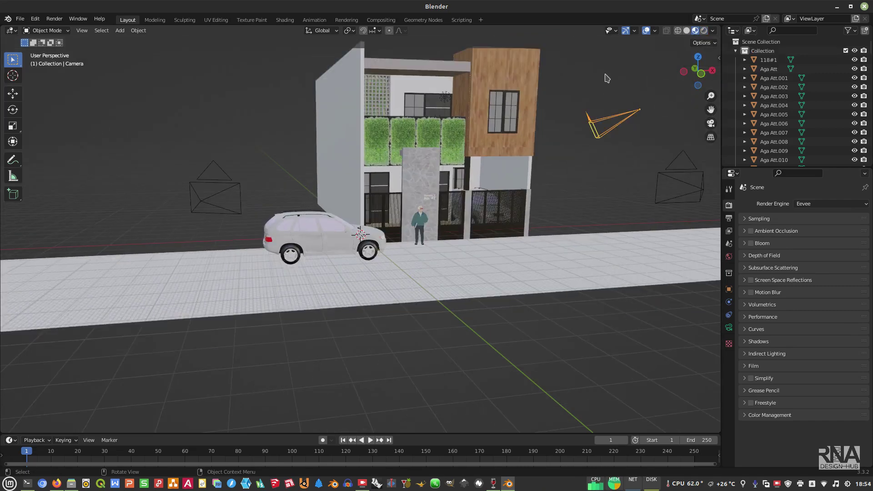
pyautogui.click(692, 70)
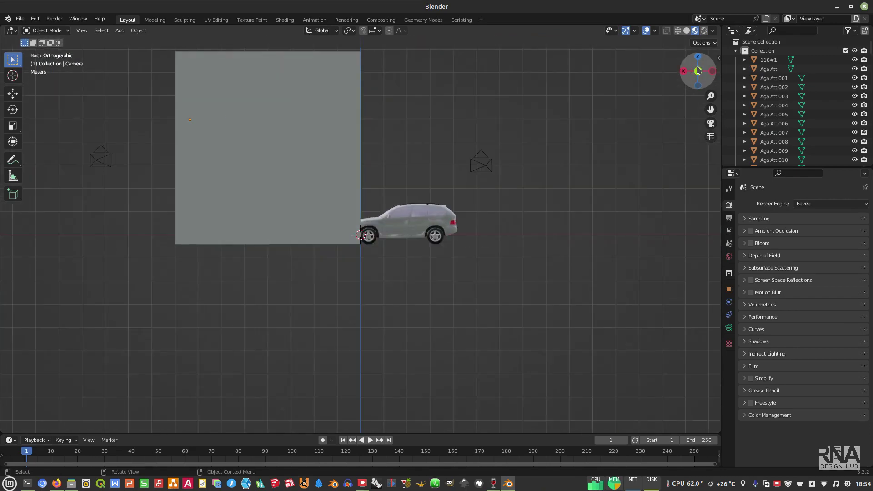
pyautogui.click(698, 71)
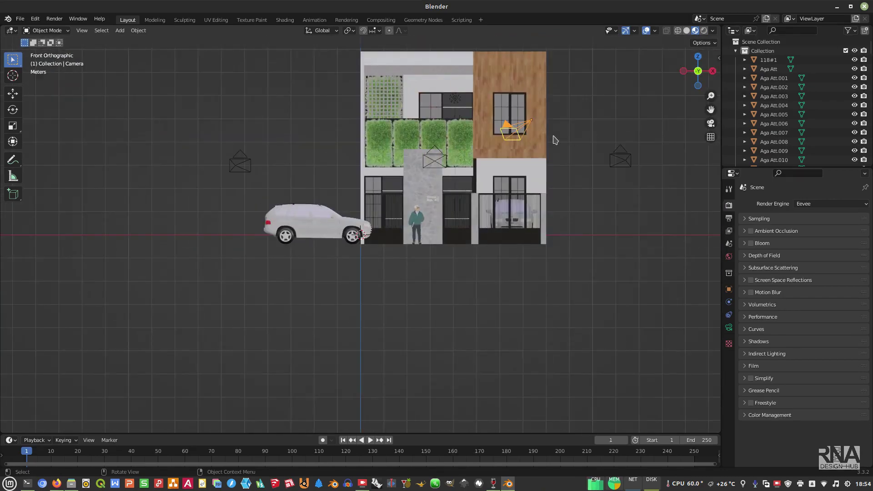
pyautogui.scroll(3, 485, 182)
pyautogui.scroll(-2, 484, 292)
pyautogui.scroll(-2, 477, 117)
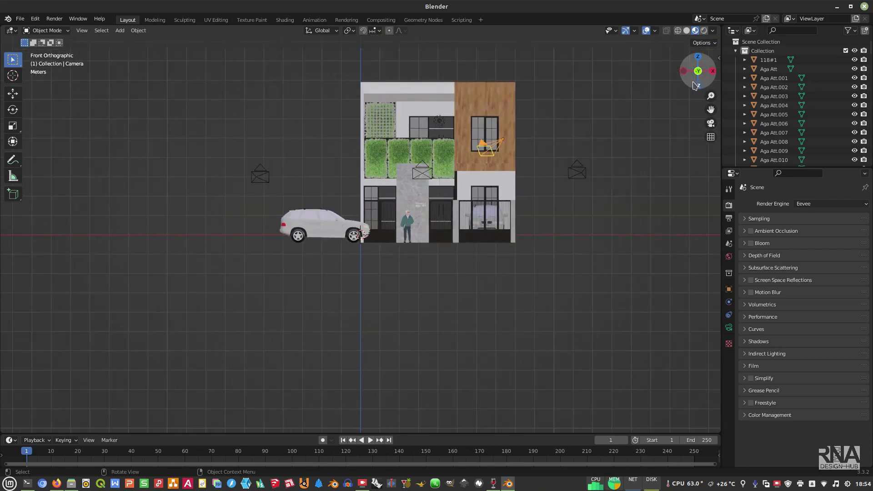
pyautogui.moveTo(695, 86); pyautogui.dragTo(710, 95)
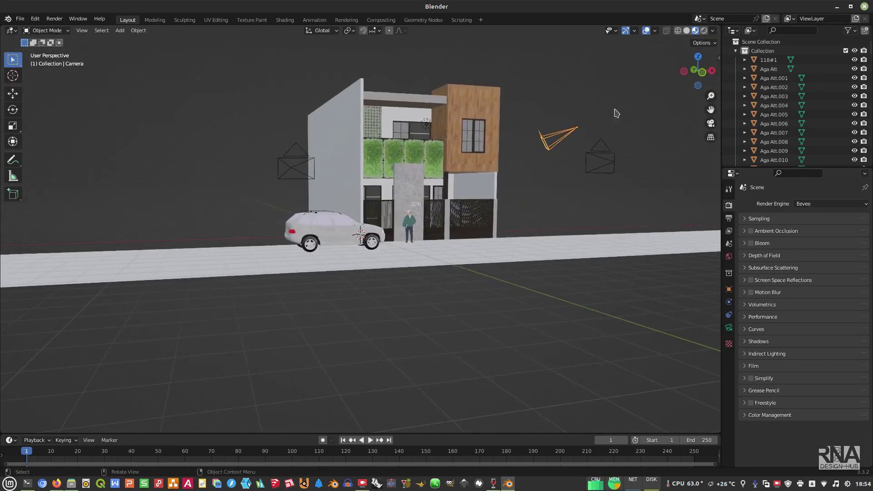
pyautogui.scroll(3, 448, 172)
pyautogui.scroll(-2, 448, 172)
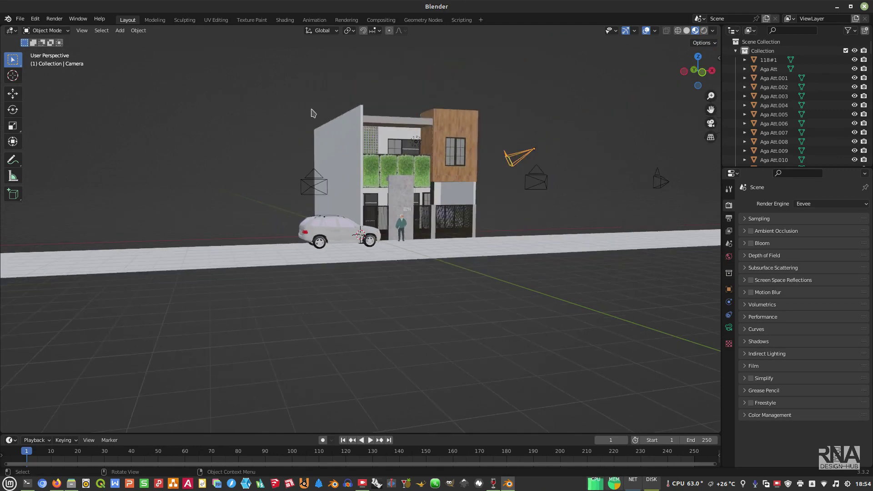
# Step: Save the scene over the existing Test Import Sketchu[.blend in the Documents folder and leave nothing selected
pyautogui.click(21, 19)
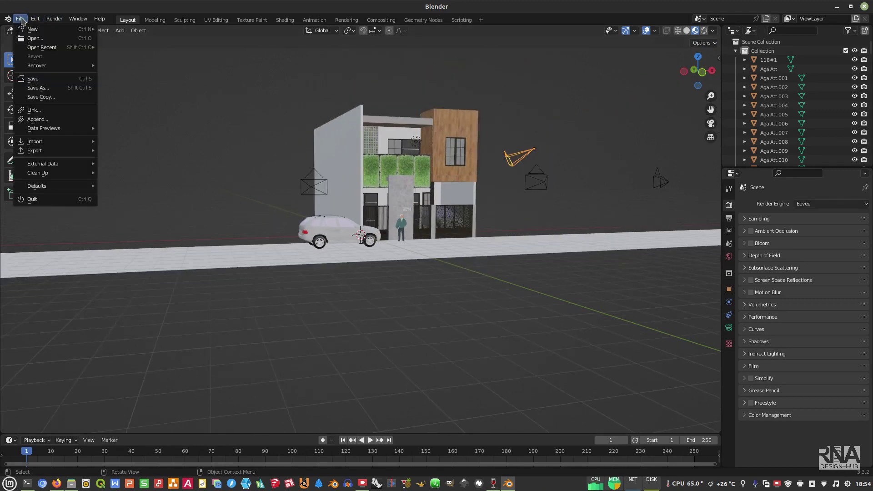
pyautogui.click(54, 93)
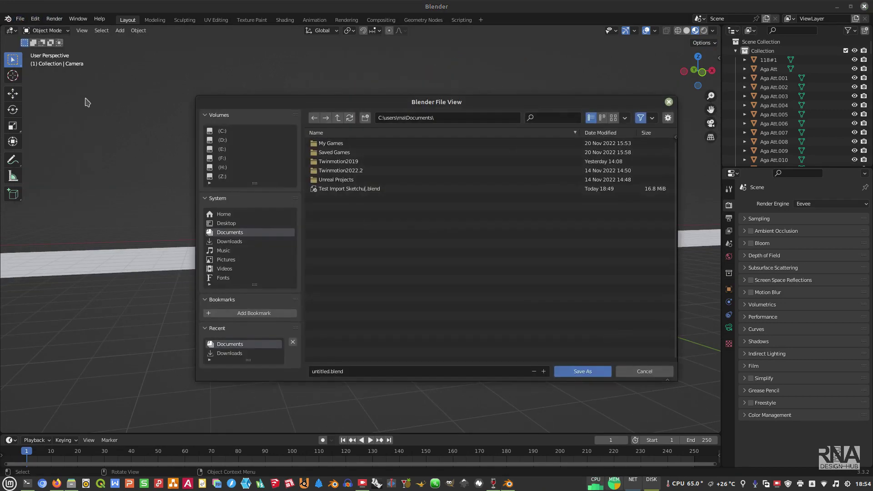
pyautogui.doubleClick(350, 189)
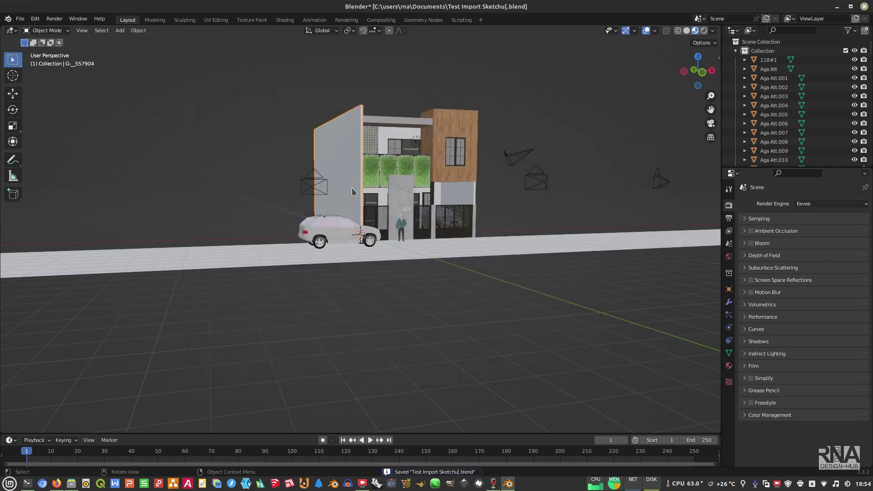
pyautogui.click(240, 150)
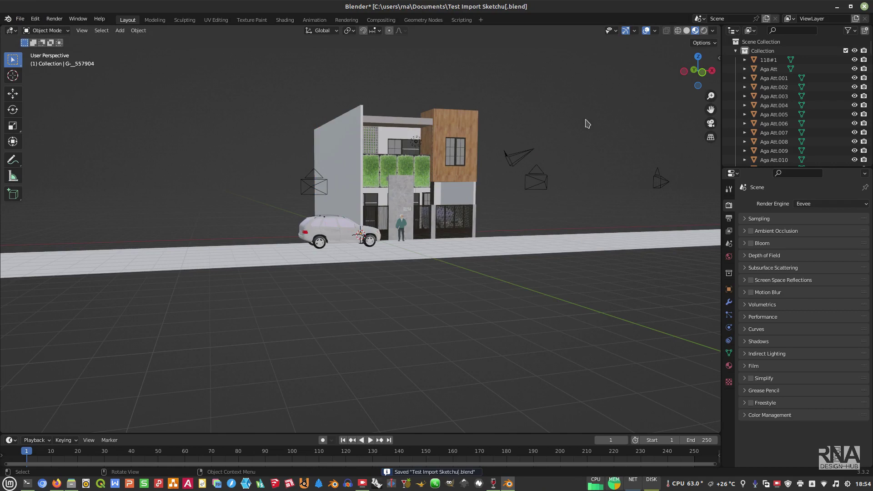
# Step: Close Blender and minimize the file manager window to reveal the desktop
pyautogui.click(867, 9)
pyautogui.click(454, 263)
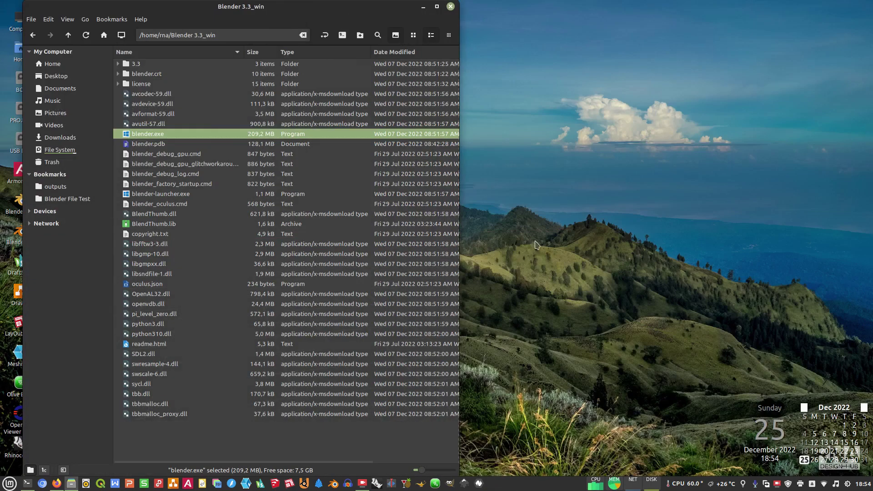
pyautogui.click(423, 6)
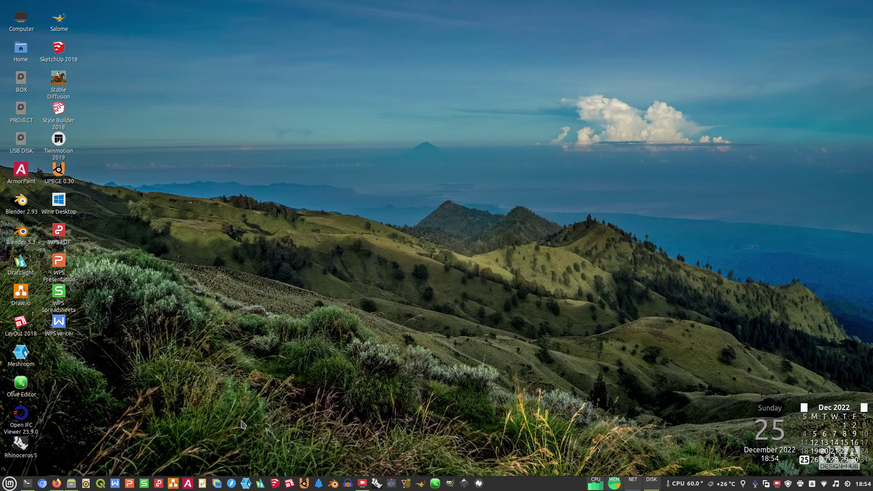
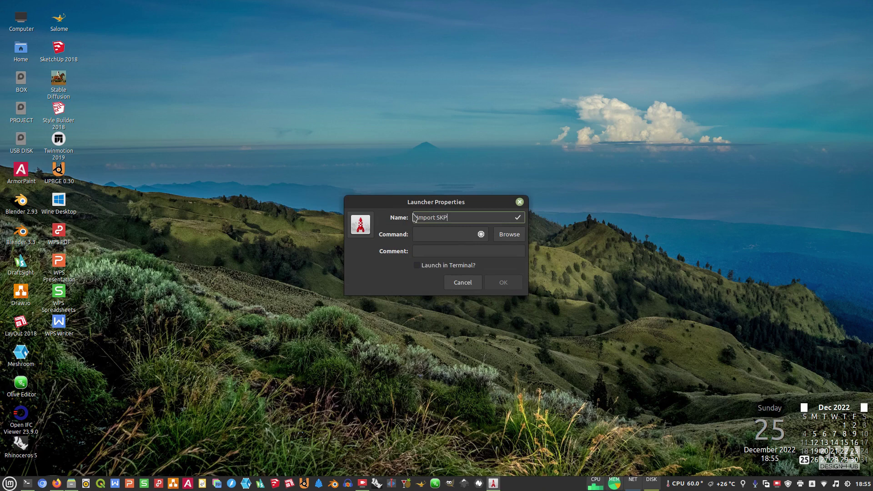
# Step: Name the new desktop launcher Import SKP Blender and give it the blender icon
pyautogui.write('lender')
pyautogui.click(365, 227)
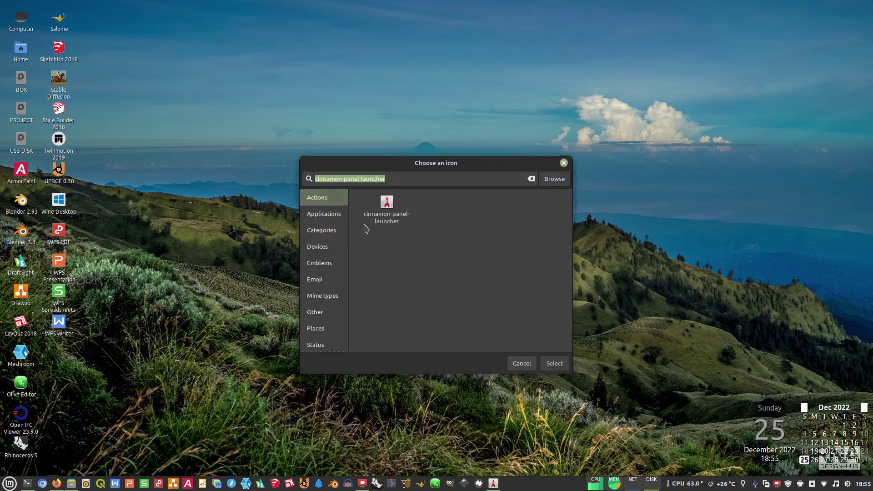
pyautogui.write('bl')
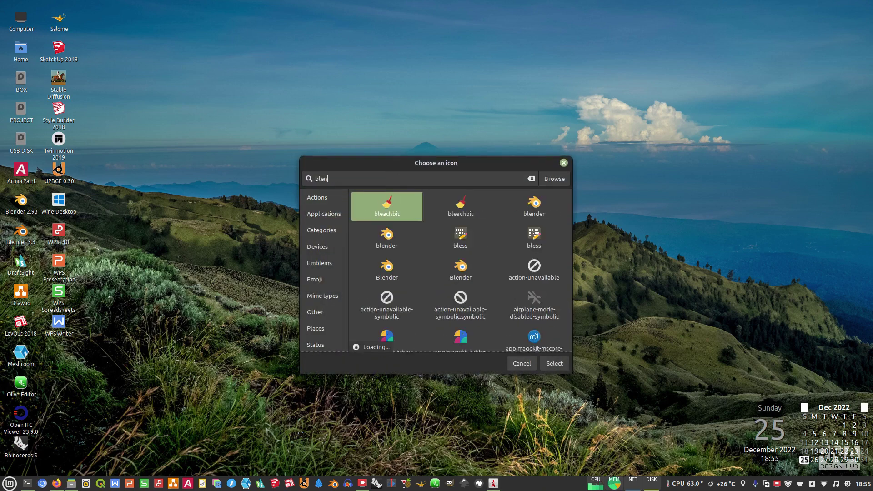
pyautogui.write('en')
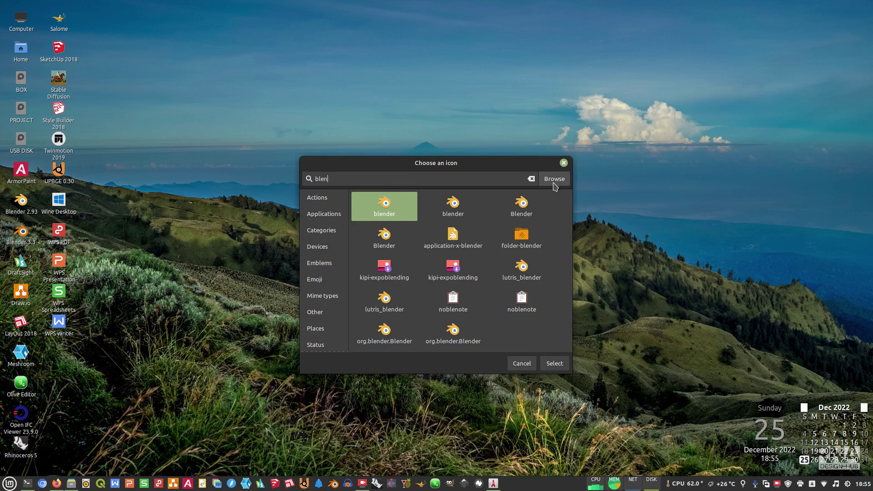
pyautogui.doubleClick(382, 206)
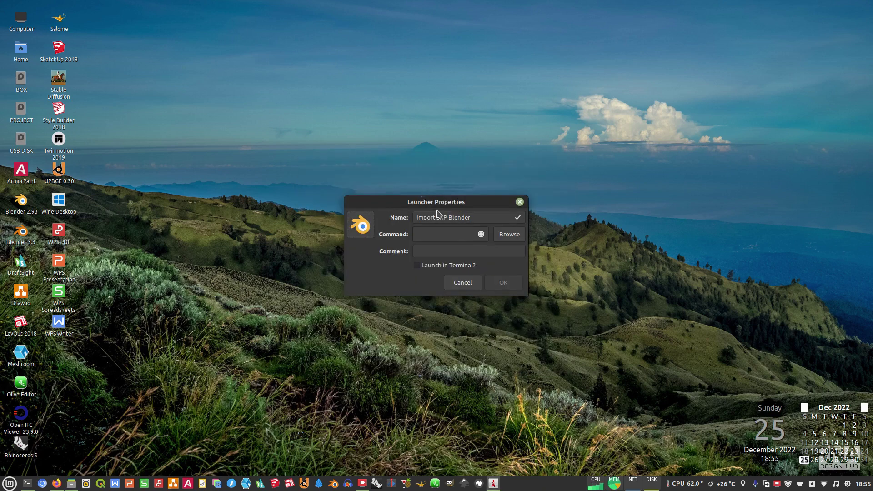
# Step: Set the launcher's command to blender.exe from the Blender 3.3_win folder in the home directory
pyautogui.moveTo(438, 206); pyautogui.dragTo(439, 245)
pyautogui.click(435, 274)
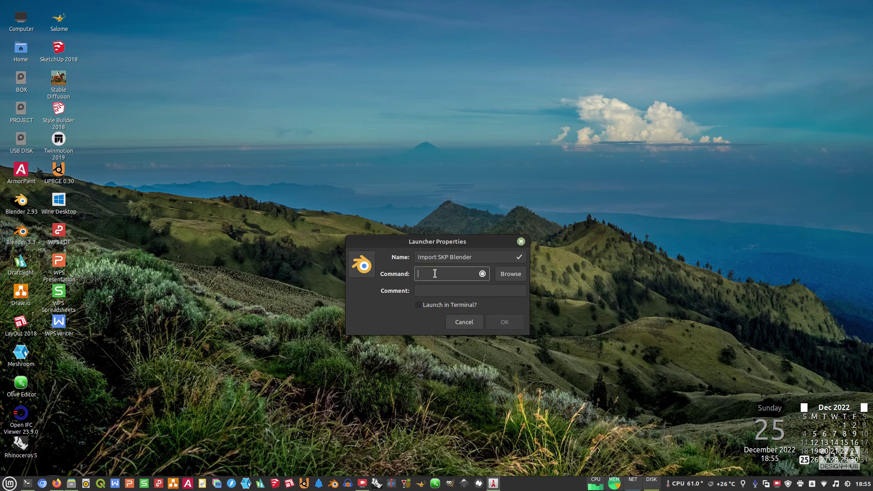
pyautogui.write('wine')
pyautogui.click(509, 276)
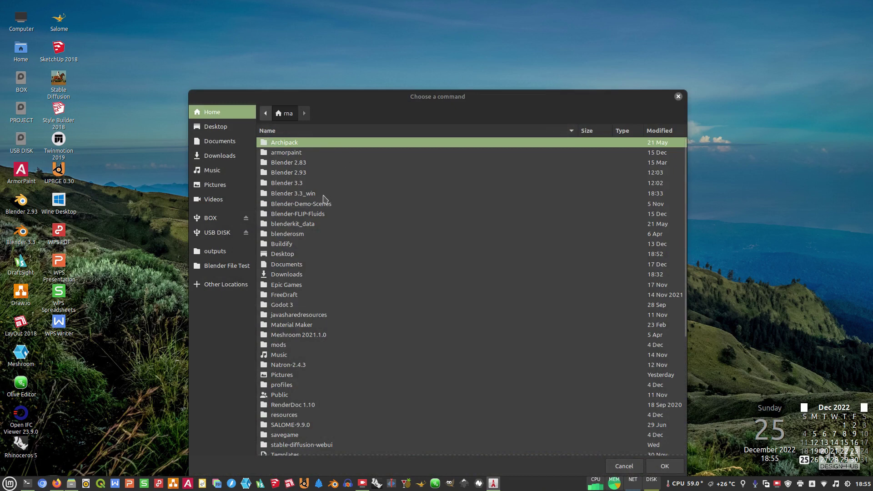
pyautogui.doubleClick(306, 194)
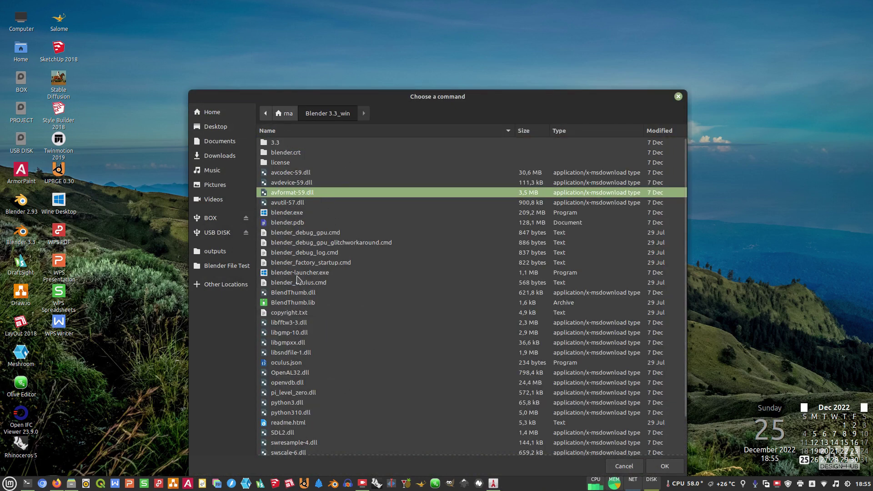
pyautogui.click(292, 216)
pyautogui.doubleClick(292, 216)
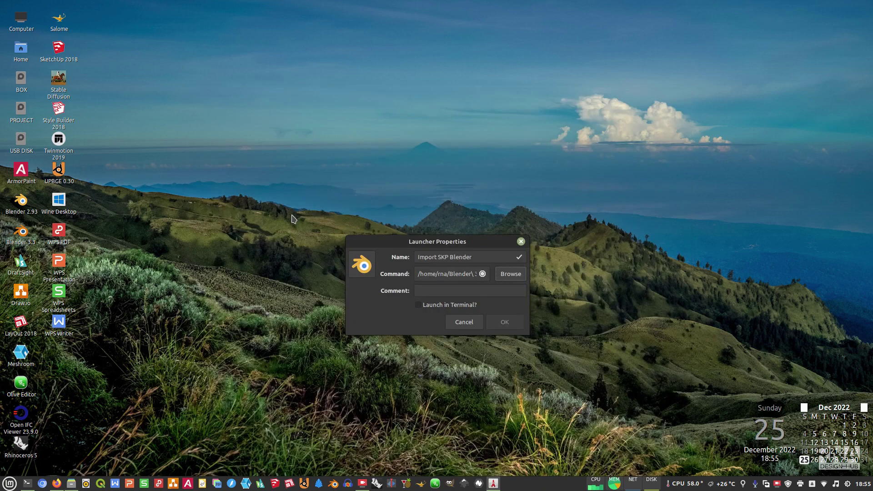
# Step: Insert wine and a space before the executable path in the launcher's command
pyautogui.moveTo(458, 275); pyautogui.dragTo(395, 278)
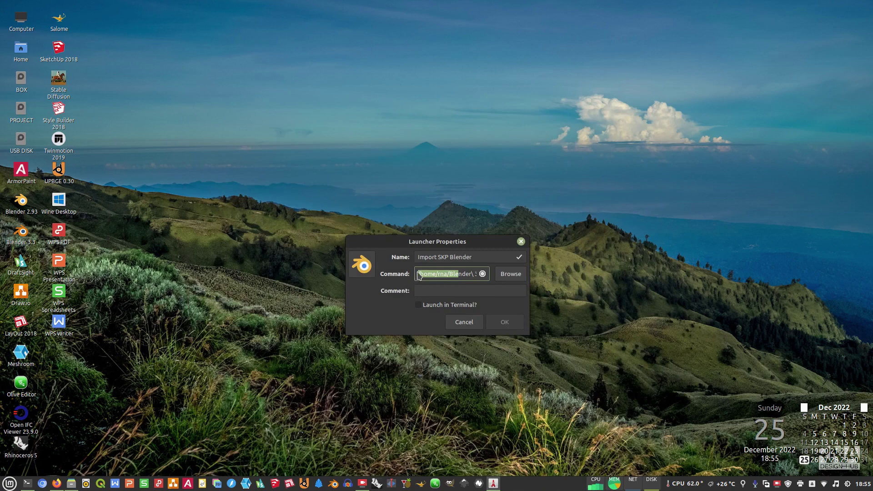
pyautogui.click(418, 276)
pyautogui.write('wine')
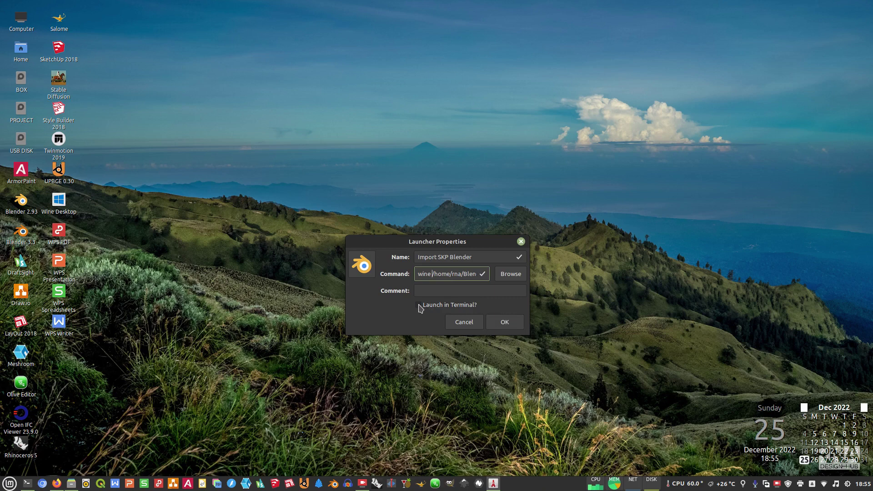
# Step: Enable launching in a terminal for the launcher and create it on the desktop
pyautogui.click(427, 309)
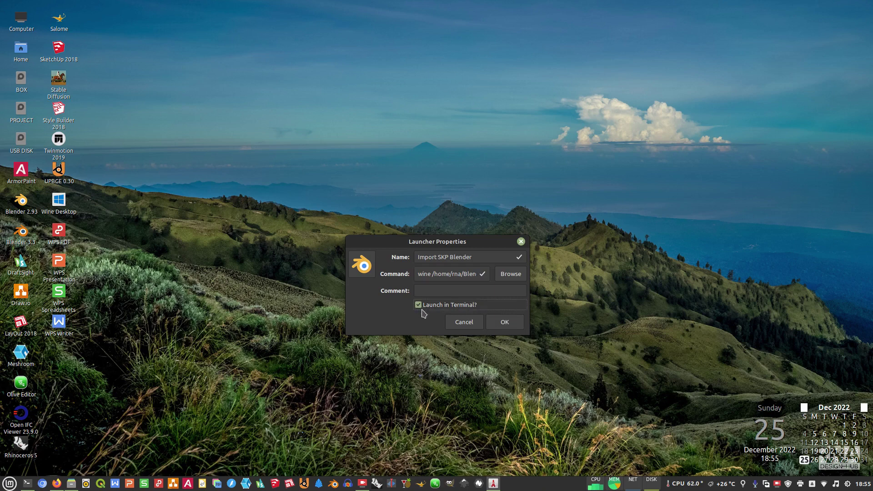
pyautogui.click(514, 327)
pyautogui.click(505, 270)
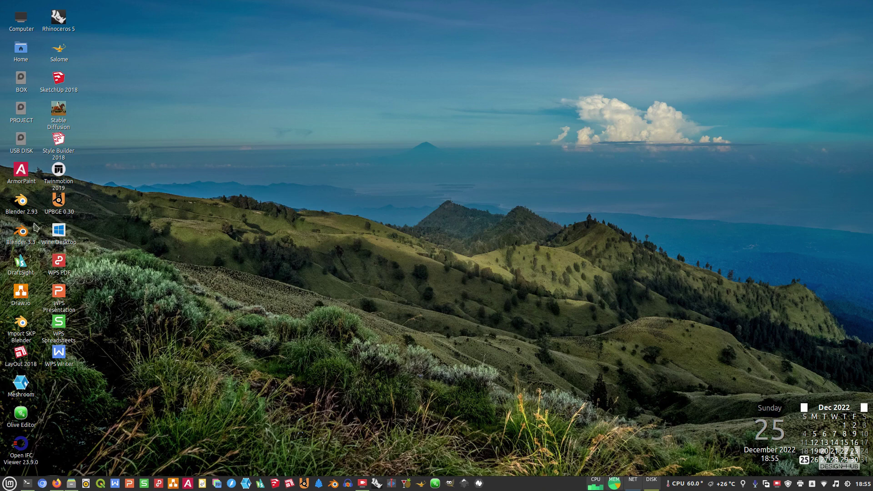
# Step: Start Blender from the Import SKP Blender desktop launcher and check the import formats for the Sketchup scene (.skp) option
pyautogui.doubleClick(20, 334)
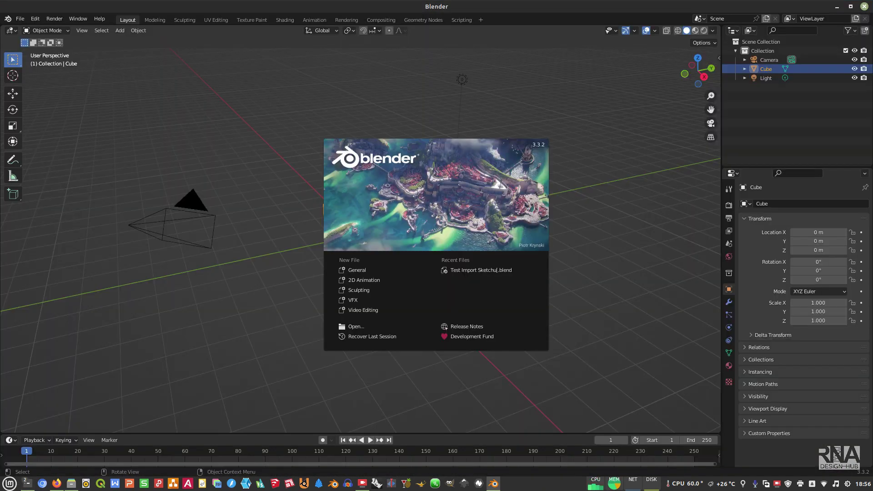
pyautogui.click(348, 119)
pyautogui.click(20, 18)
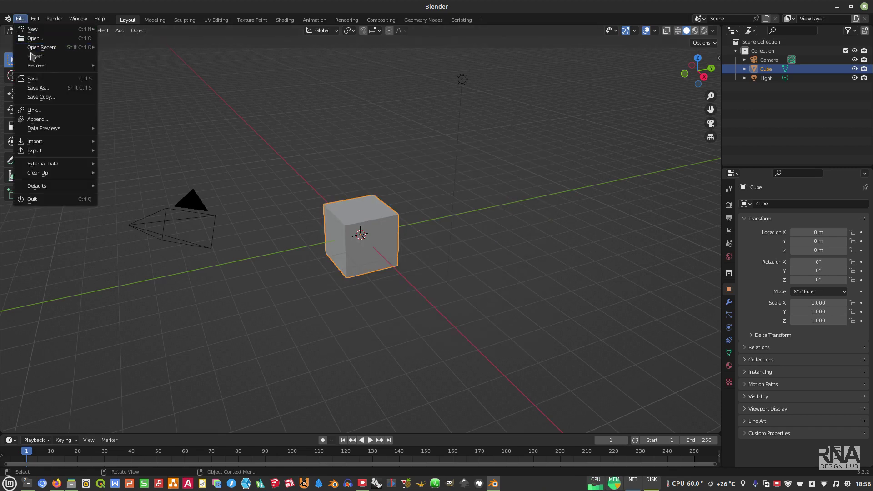
pyautogui.moveTo(40, 67)
pyautogui.moveTo(54, 143)
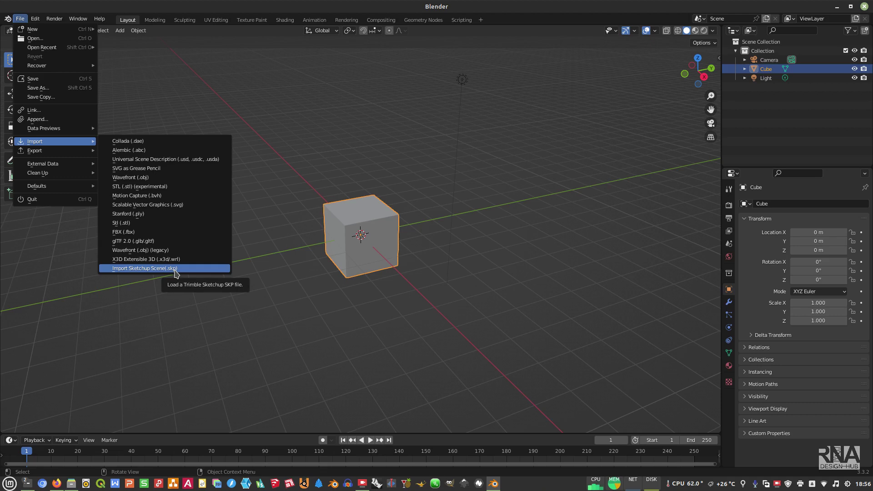
pyautogui.click(559, 246)
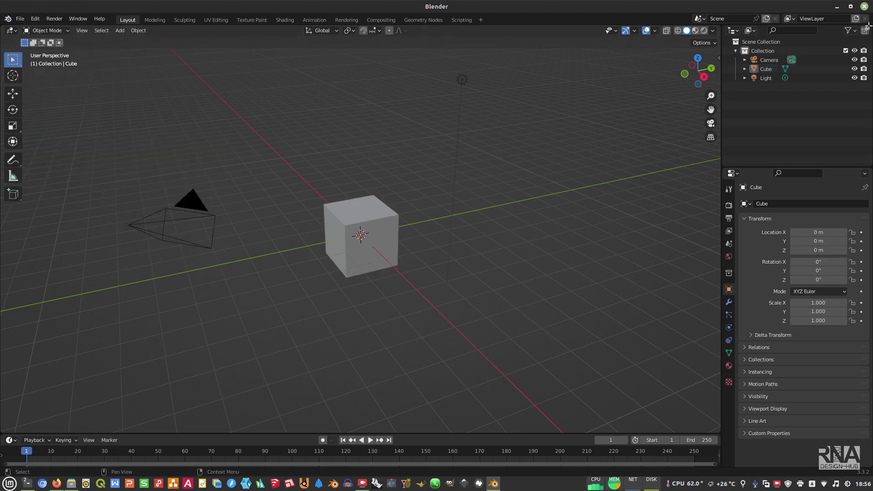